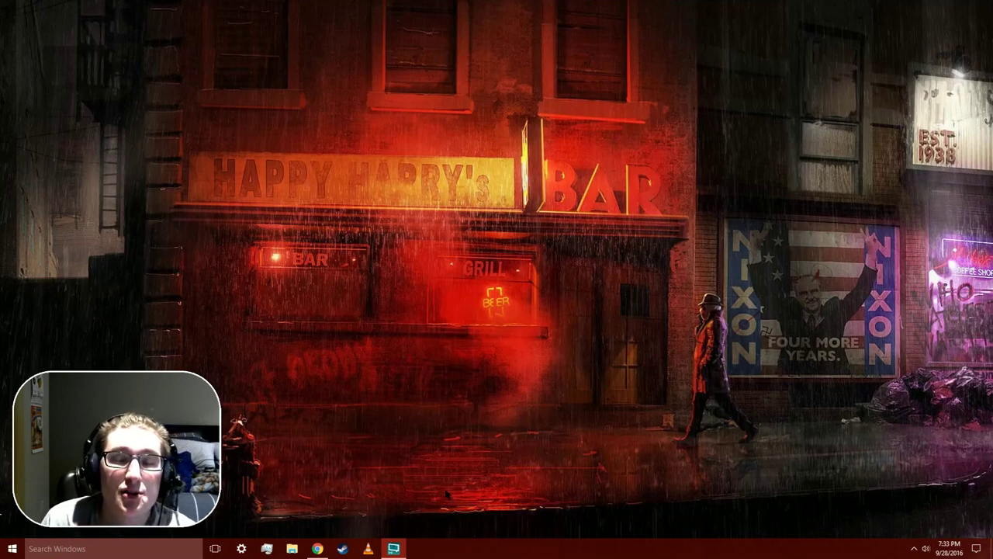
- Open the SupremeFX audio manager and show the Sonic Studio page for the Speakers device
{"action": "left_click", "coordinate": [914, 548]}
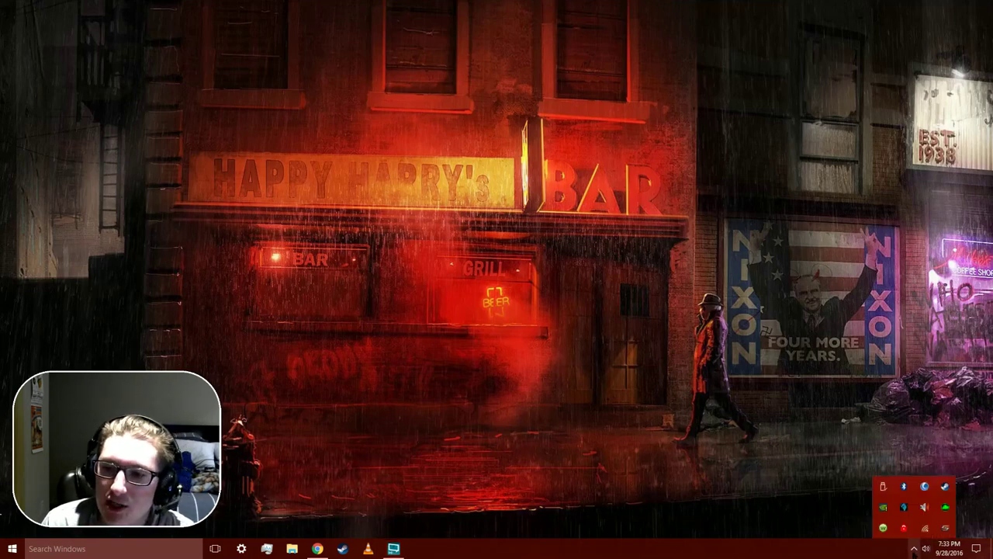
{"action": "left_click", "coordinate": [924, 507]}
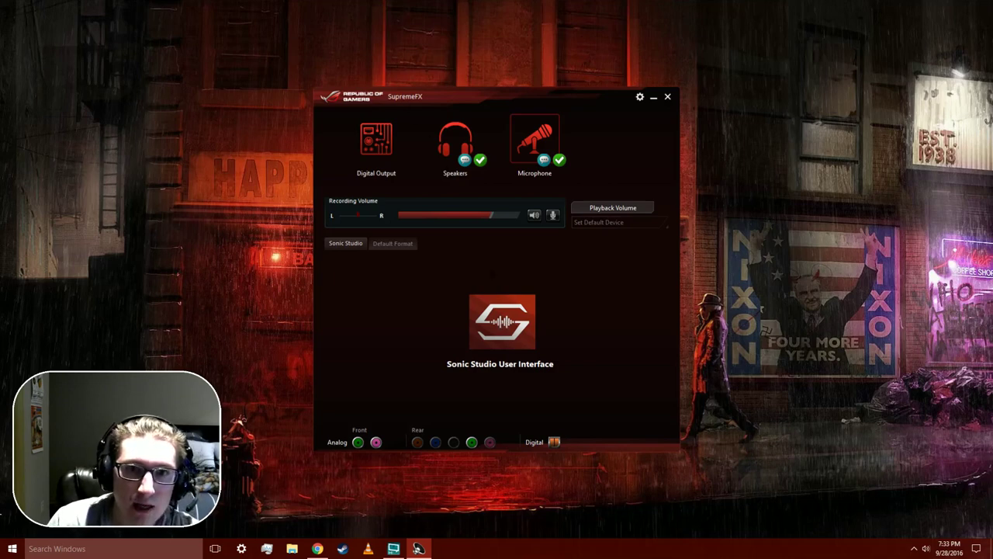
{"action": "left_click_drag", "start_coordinate": [439, 96], "coordinate": [469, 70]}
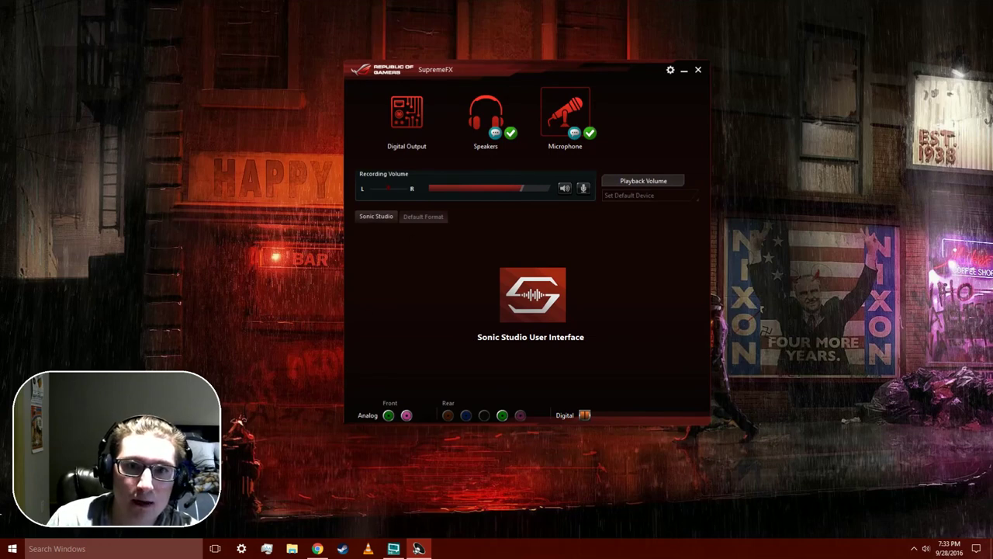
{"action": "left_click", "coordinate": [481, 133]}
{"action": "left_click", "coordinate": [447, 216]}
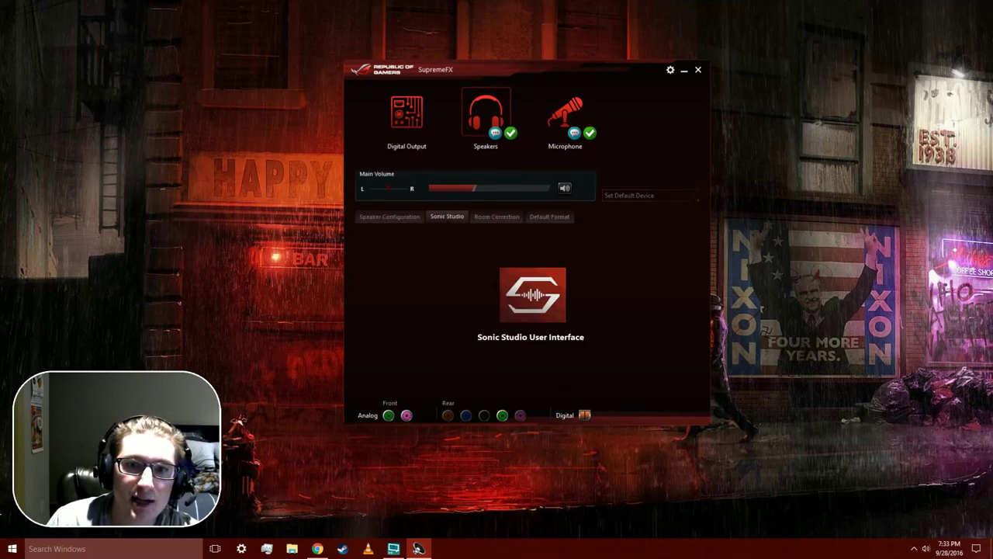
- Switch to Chrome, review the SupremeFX 2015 and Sonic Studio II sections of the ASUS motherboard page, and close the browser
{"action": "left_click", "coordinate": [317, 549]}
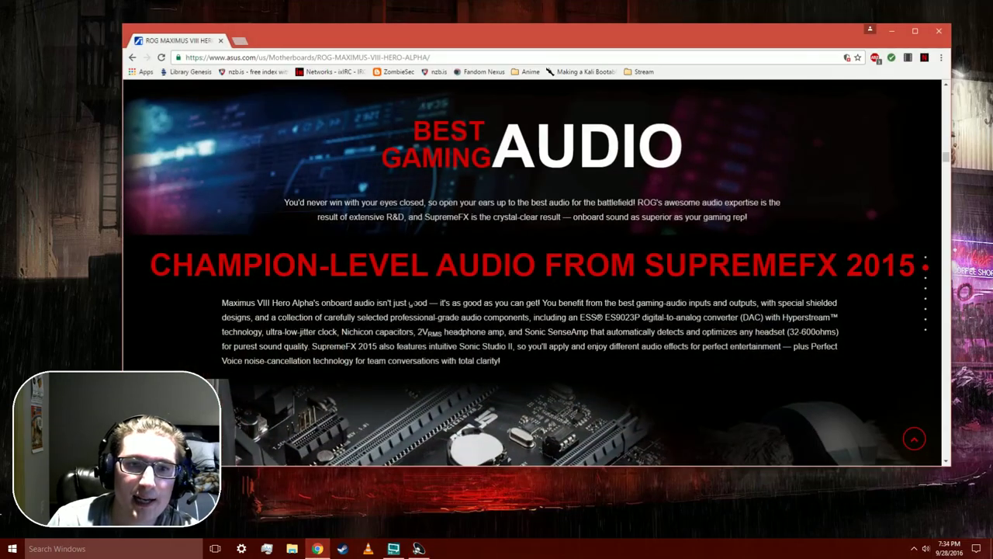
{"action": "left_click", "coordinate": [915, 31]}
{"action": "scroll", "coordinate": [497, 311], "scroll_direction": "down", "scroll_amount": 3}
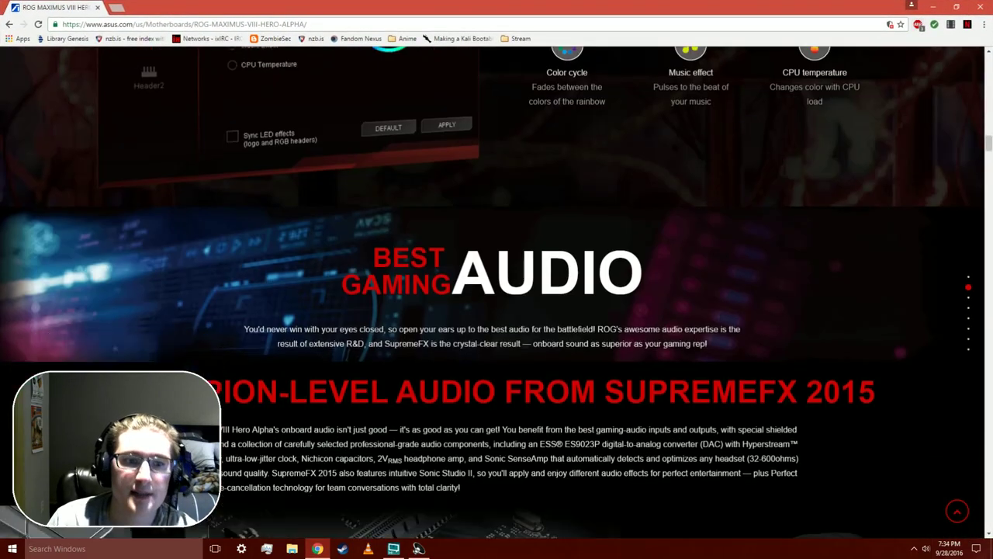
{"action": "scroll", "coordinate": [620, 160], "scroll_direction": "down", "scroll_amount": 8}
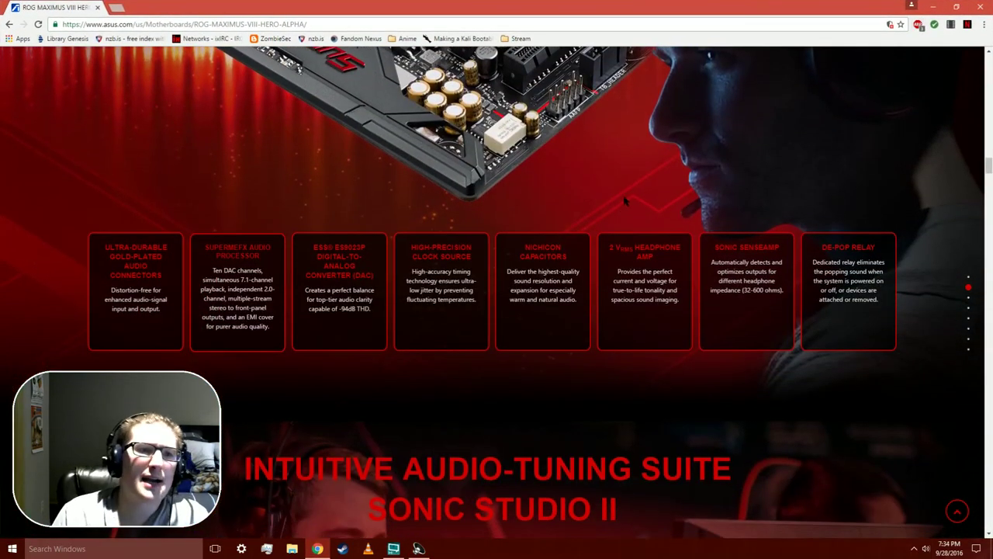
{"action": "scroll", "coordinate": [621, 160], "scroll_direction": "down", "scroll_amount": 5}
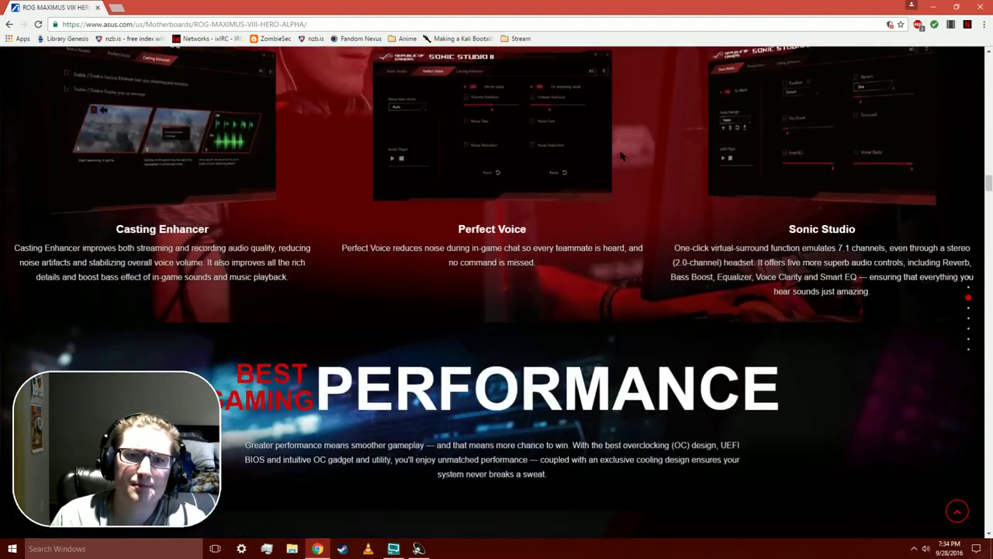
{"action": "scroll", "coordinate": [620, 160], "scroll_direction": "up", "scroll_amount": 3}
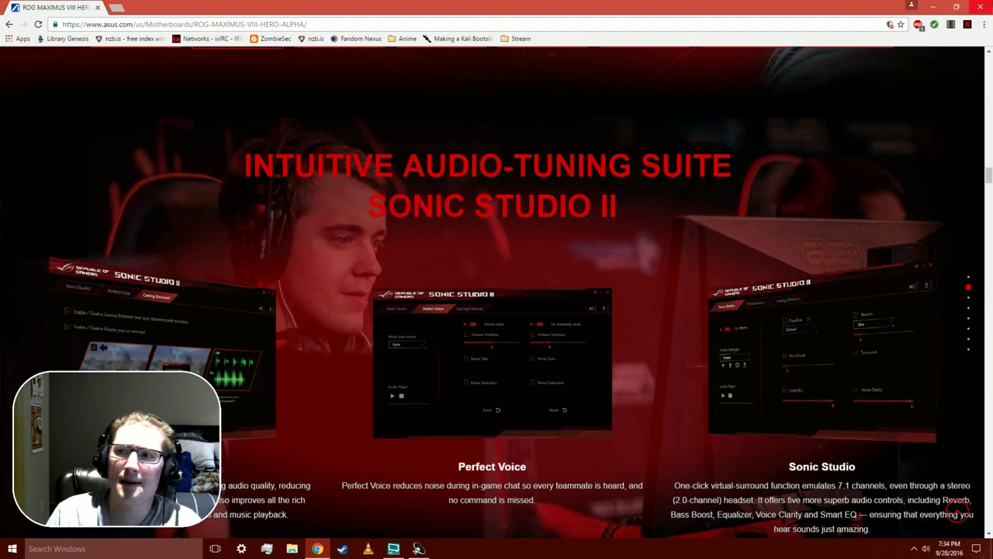
{"action": "left_click", "coordinate": [980, 6]}
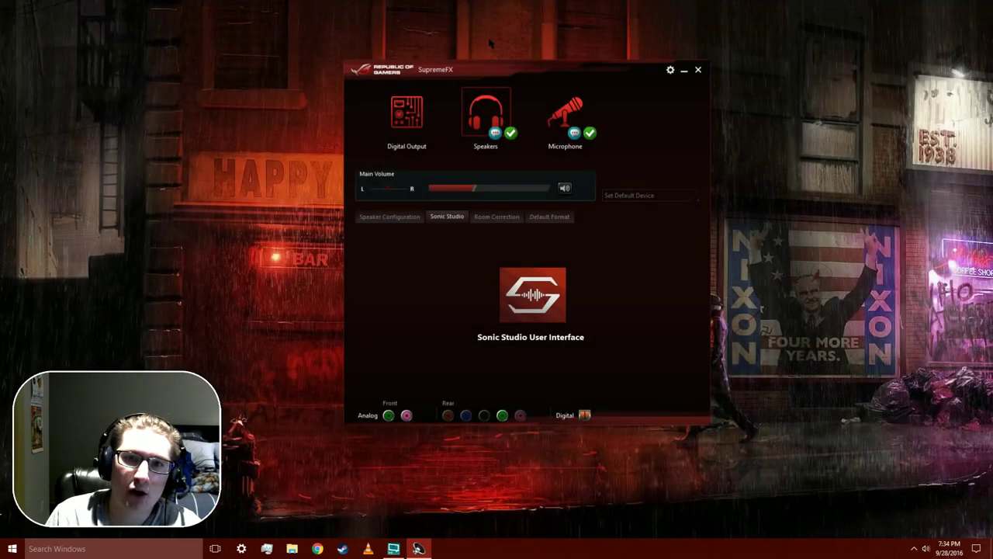
- Launch the Sonic Studio II interface from SupremeFX to view its audio effect controls, and close it
{"action": "mouse_move", "coordinate": [479, 72]}
{"action": "left_mouse_down"}
{"action": "mouse_move", "coordinate": [471, 92]}
{"action": "mouse_move", "coordinate": [481, 94]}
{"action": "mouse_move", "coordinate": [474, 88]}
{"action": "left_mouse_up"}
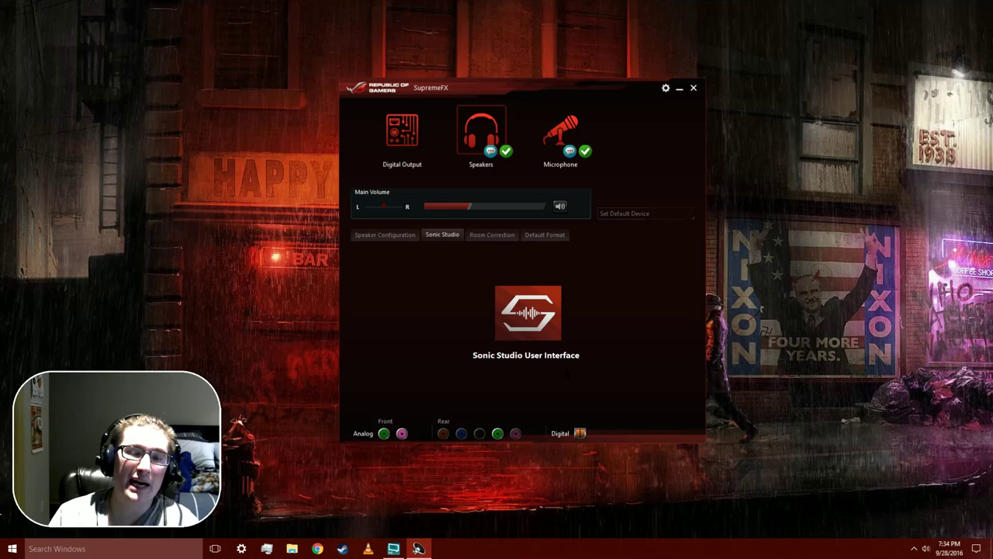
{"action": "left_click", "coordinate": [543, 325]}
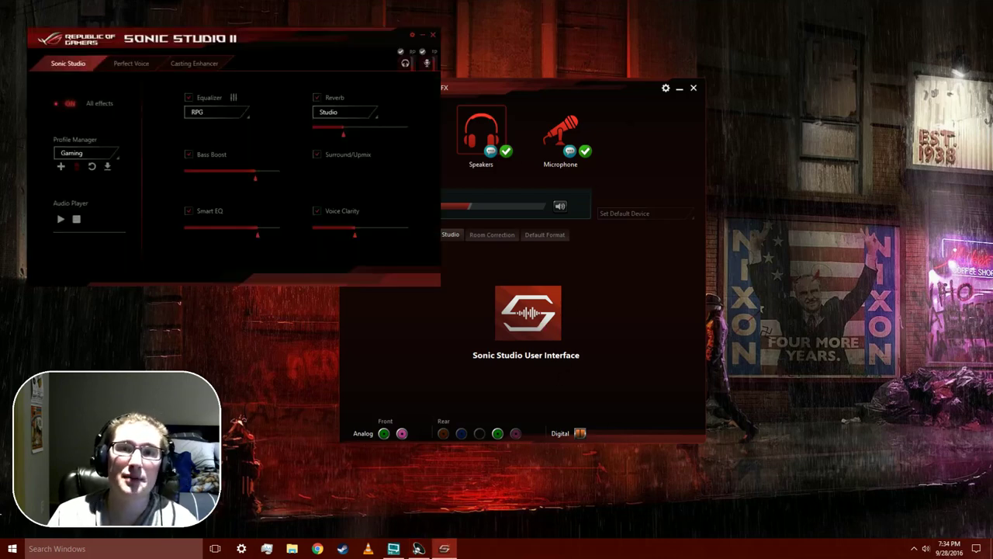
{"action": "left_click", "coordinate": [433, 35]}
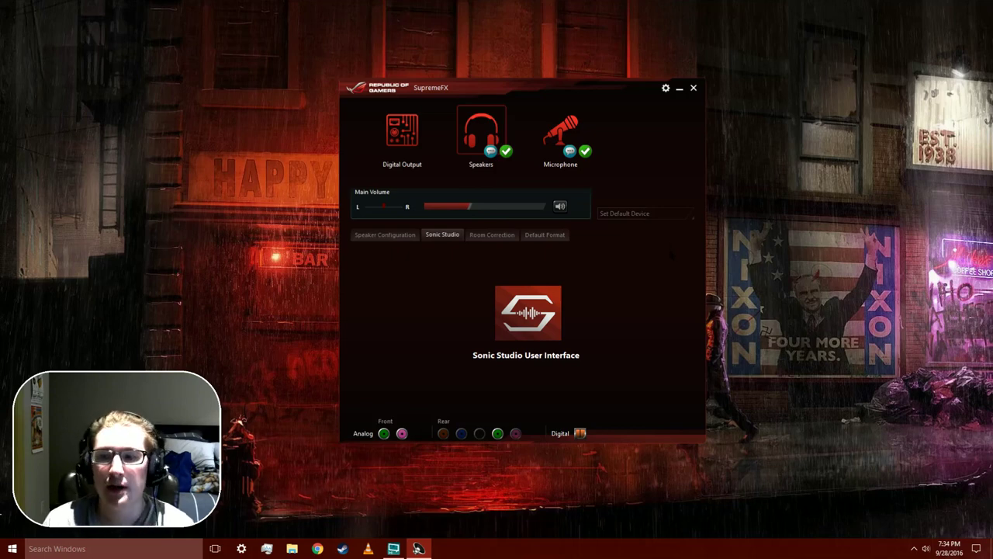
- View the Sonic Studio notification-area options without choosing one, and reveal the hidden desktop icons
{"action": "left_click", "coordinate": [914, 548]}
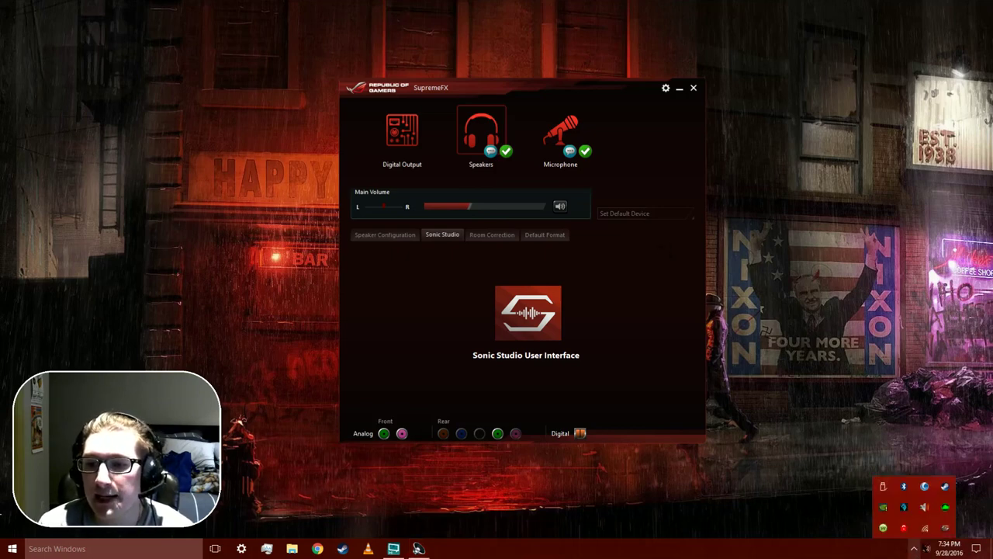
{"action": "right_click", "coordinate": [946, 528]}
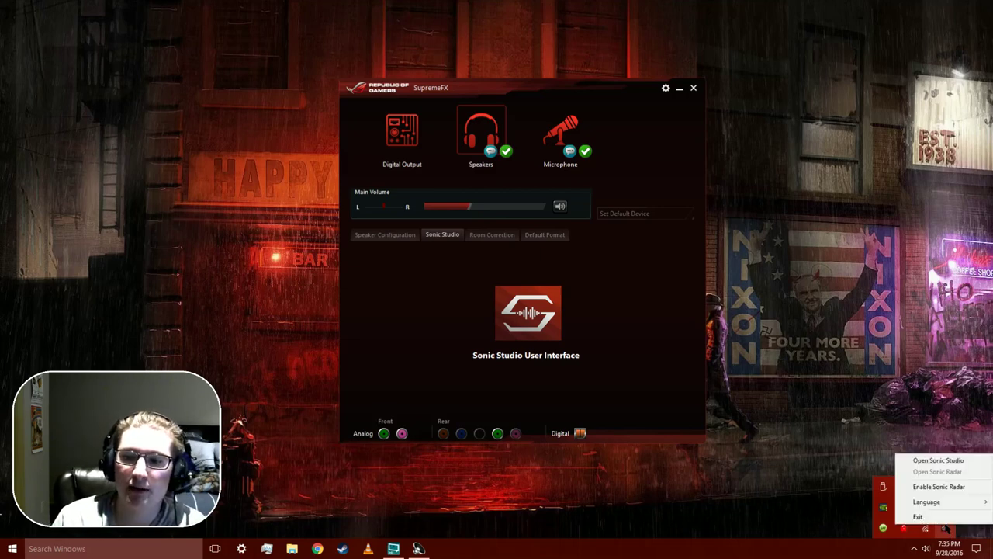
{"action": "double_click", "coordinate": [943, 368]}
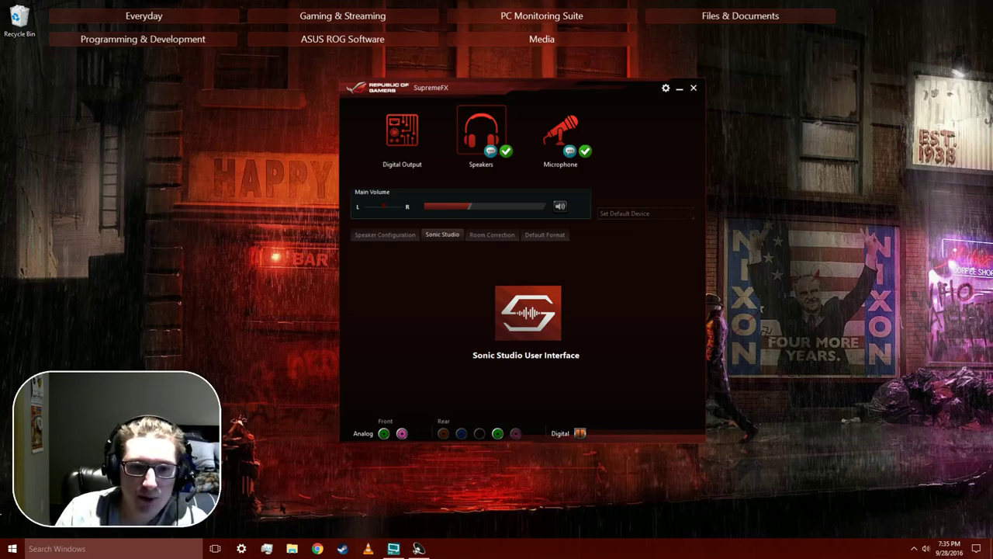
- In File Explorer, open the Drivers\Audio\Realtek\Driver\SonicSuite folder inside Maximus VIII Hero Alpha Drivers on SANDISK3_1 (D:)
{"action": "left_click", "coordinate": [292, 549]}
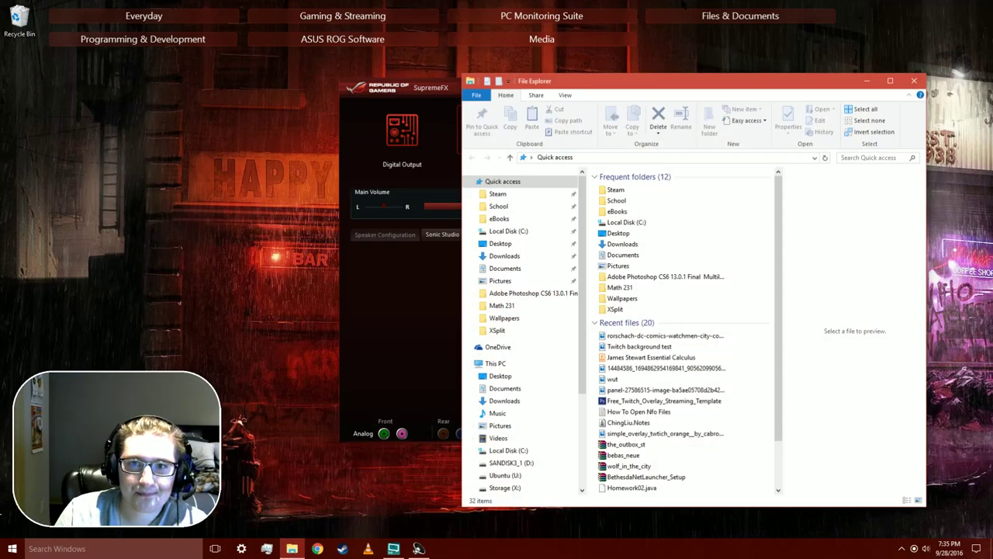
{"action": "left_click_drag", "start_coordinate": [647, 83], "coordinate": [590, 73]}
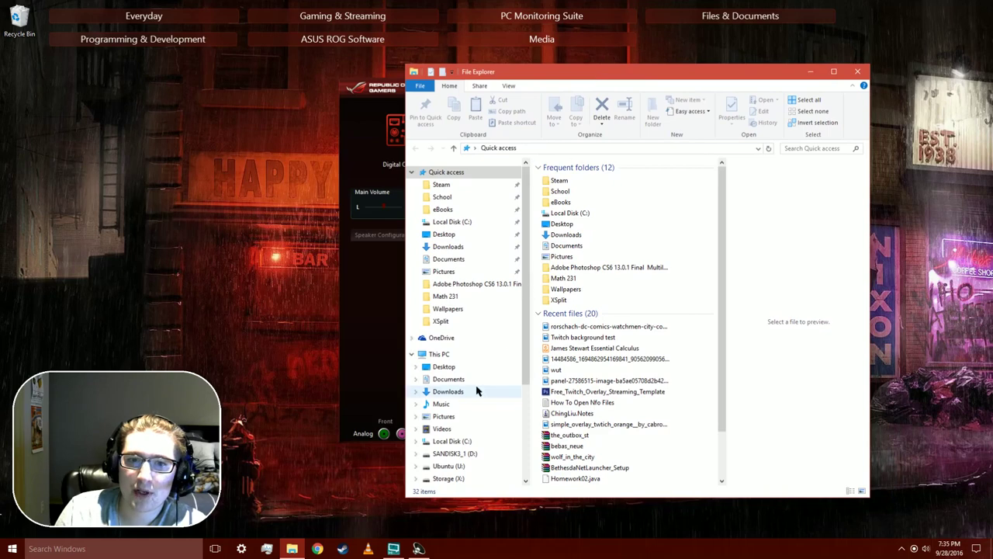
{"action": "scroll", "coordinate": [465, 456], "scroll_direction": "down", "scroll_amount": 2}
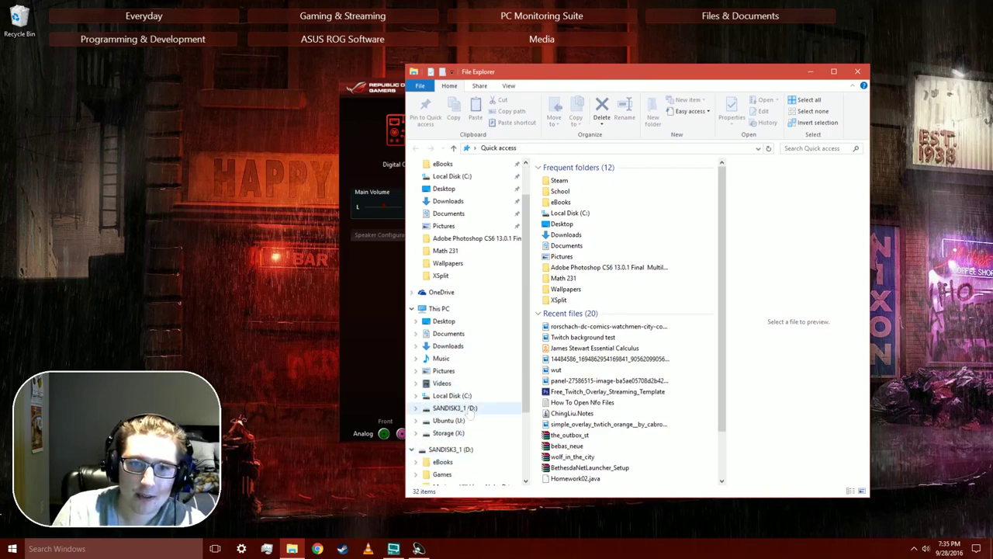
{"action": "left_click", "coordinate": [467, 409]}
{"action": "double_click", "coordinate": [594, 201]}
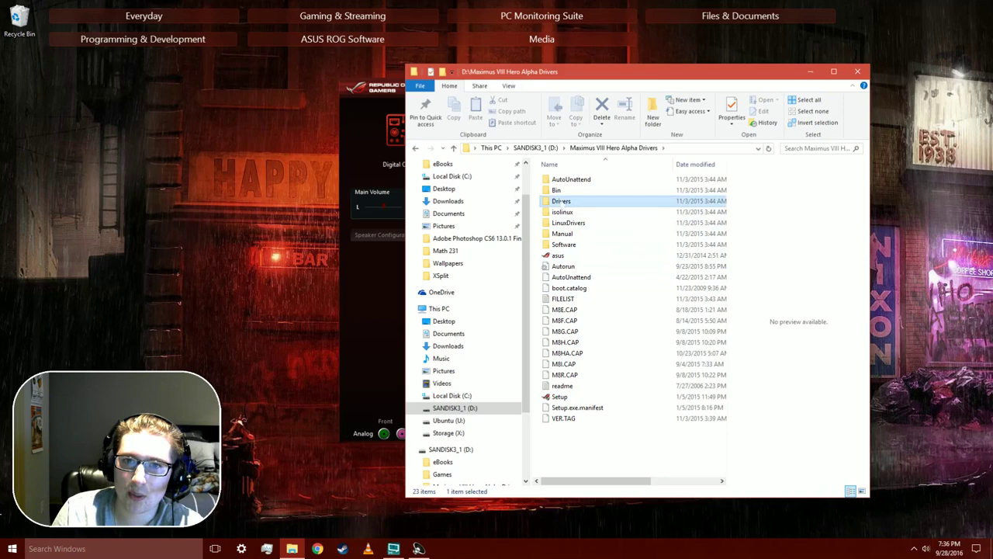
{"action": "double_click", "coordinate": [562, 201]}
{"action": "double_click", "coordinate": [560, 181]}
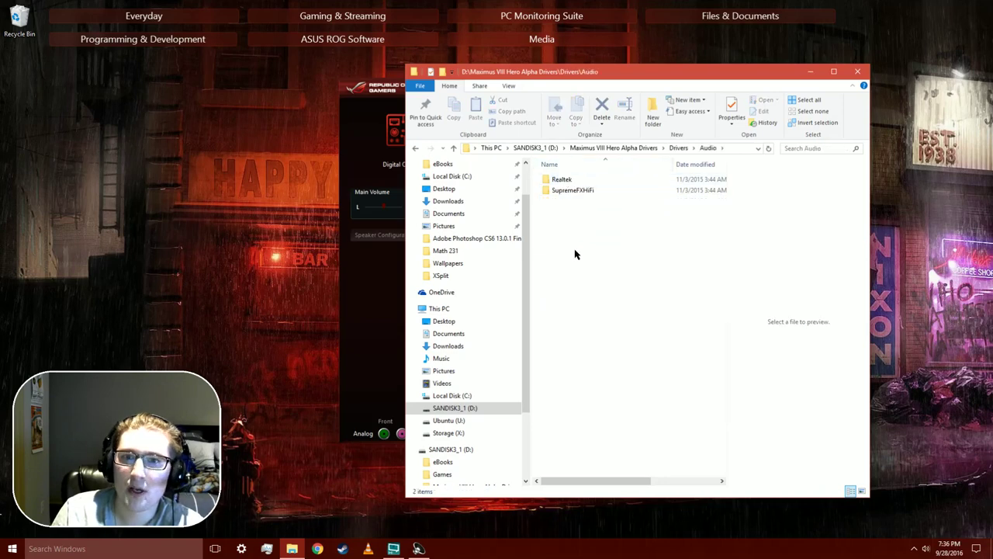
{"action": "double_click", "coordinate": [559, 181]}
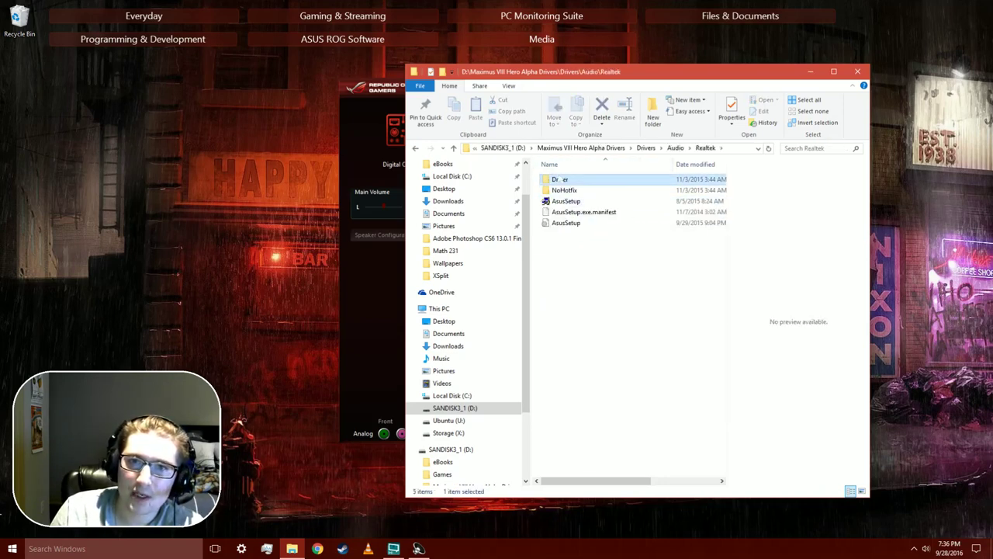
{"action": "double_click", "coordinate": [562, 179]}
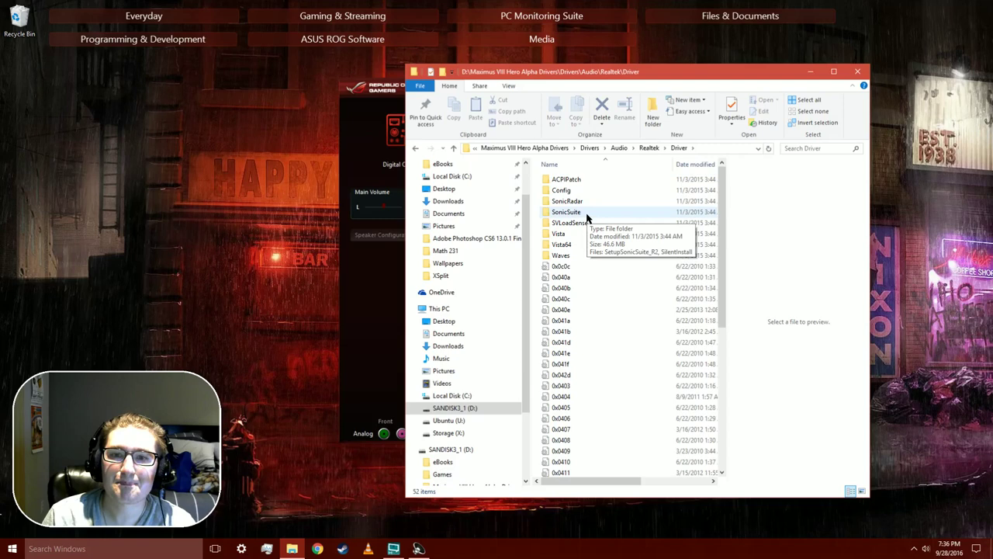
{"action": "double_click", "coordinate": [587, 217]}
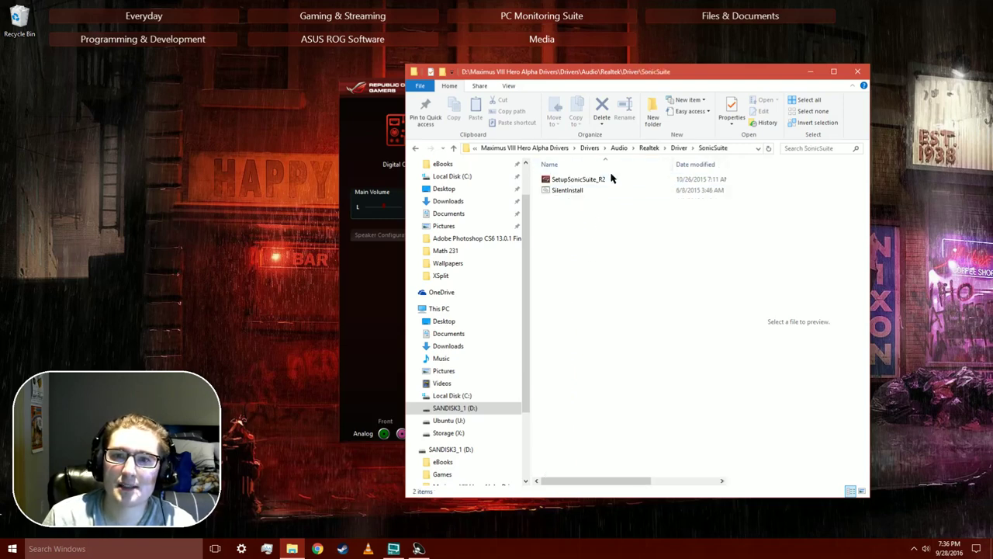
- Check the type and size of the SetupSonicSuite_R2 and SilentInstall files, and close File Explorer and SupremeFX
{"action": "left_click", "coordinate": [611, 181]}
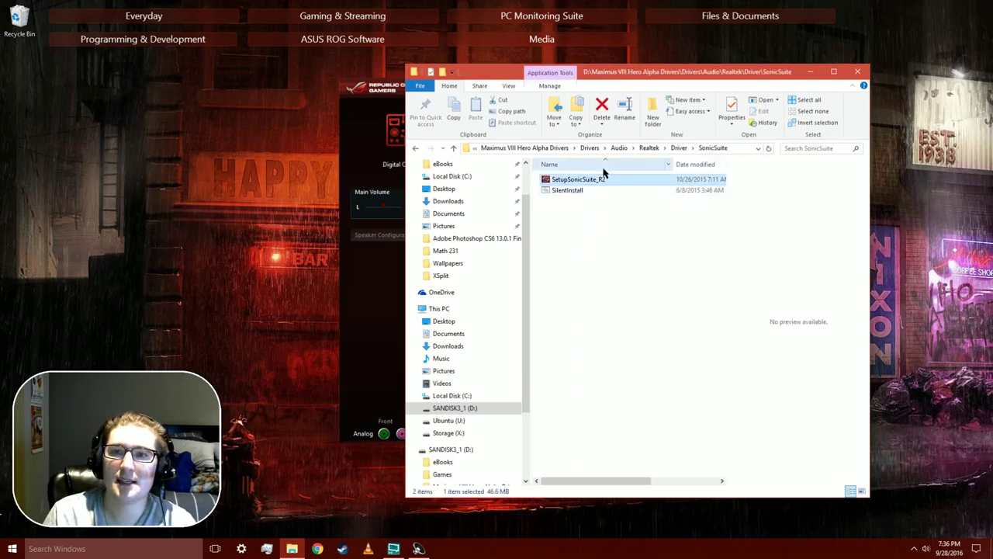
{"action": "left_click", "coordinate": [569, 190]}
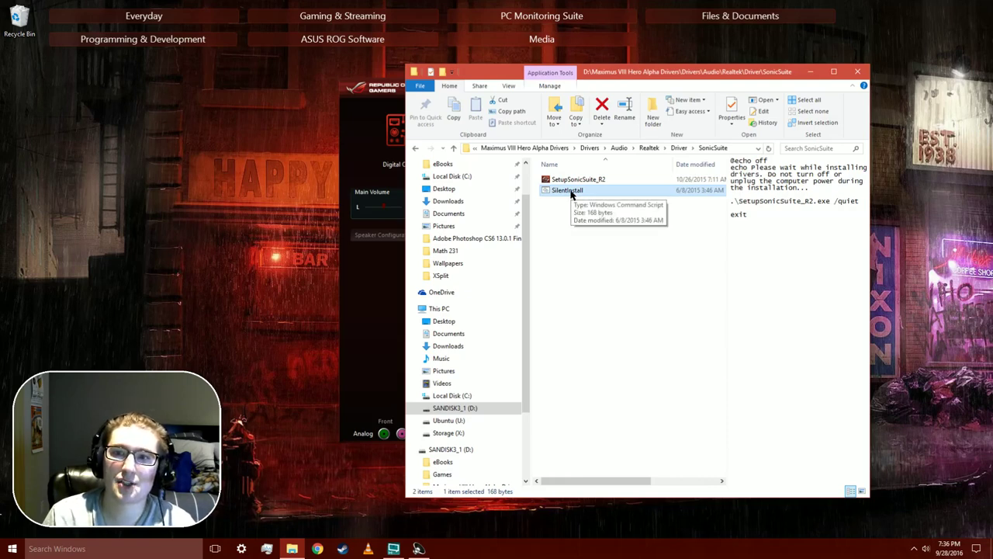
{"action": "left_click", "coordinate": [647, 280]}
{"action": "left_click", "coordinate": [578, 180]}
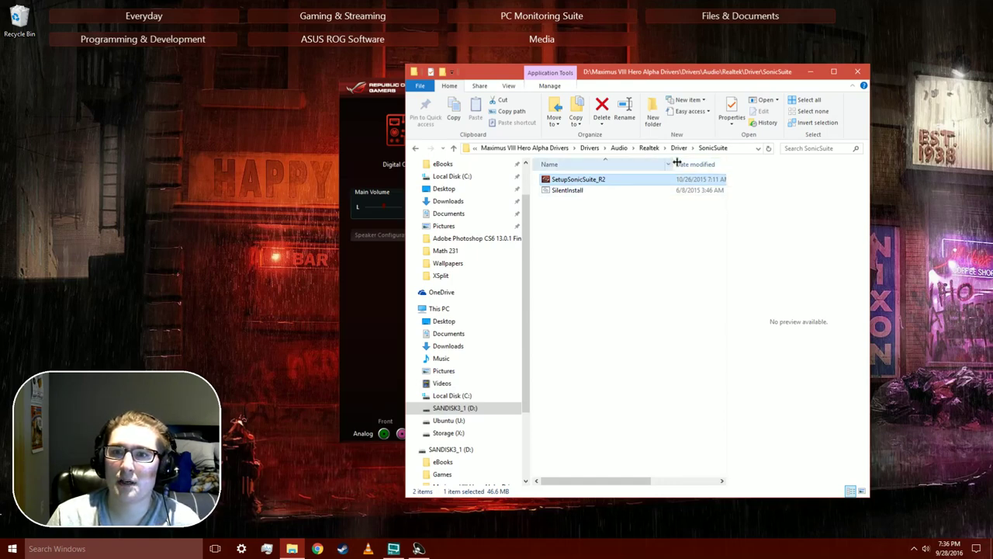
{"action": "left_click_drag", "start_coordinate": [672, 164], "coordinate": [621, 166]}
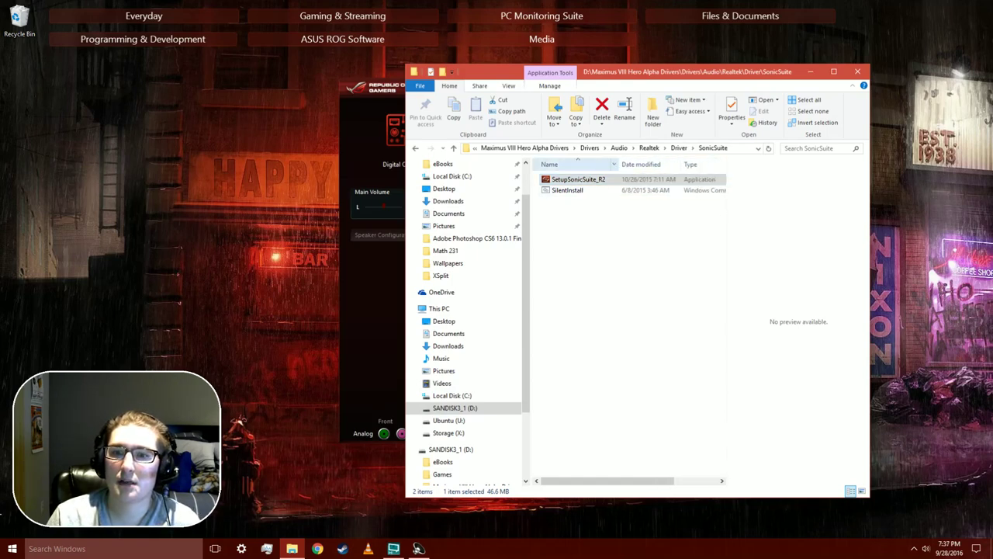
{"action": "left_click_drag", "start_coordinate": [664, 481], "coordinate": [715, 480]}
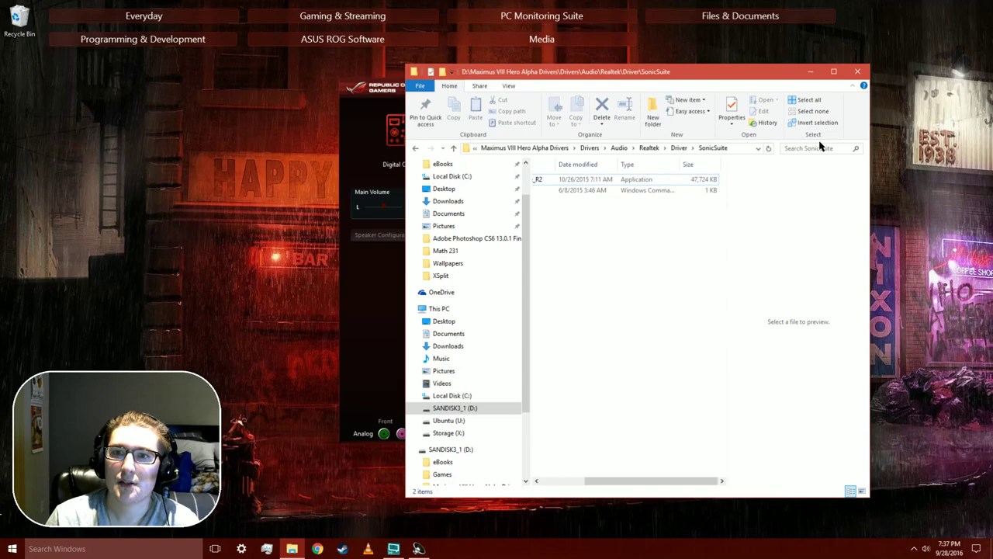
{"action": "left_click", "coordinate": [857, 72]}
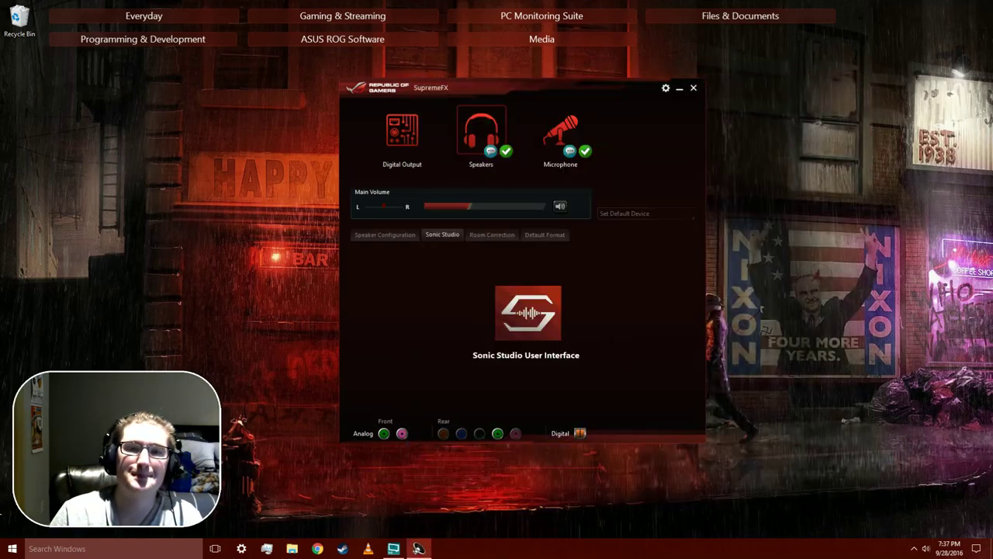
{"action": "left_click", "coordinate": [693, 88]}
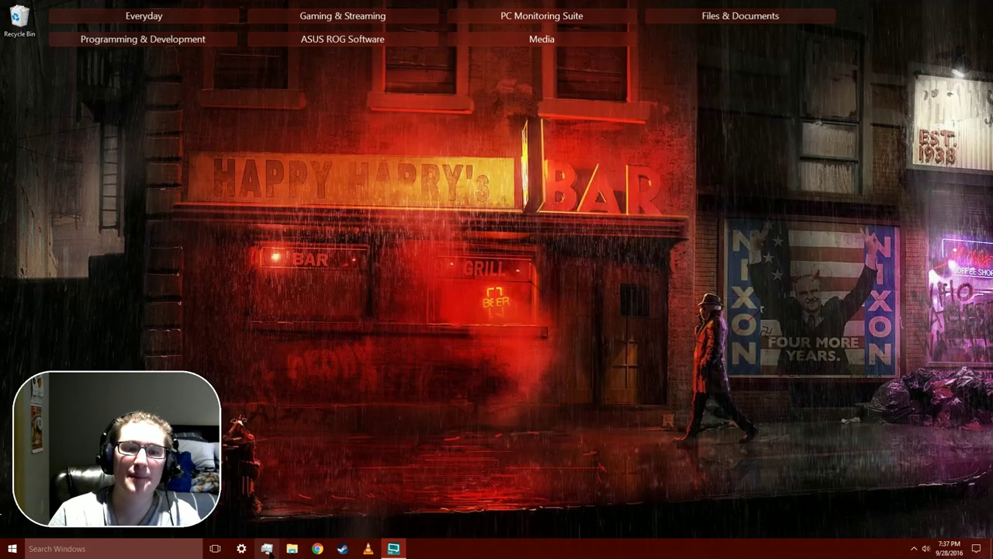
- Search Windows Settings for "remove pro" and open Change or remove a program
{"action": "key", "text": "super+i"}
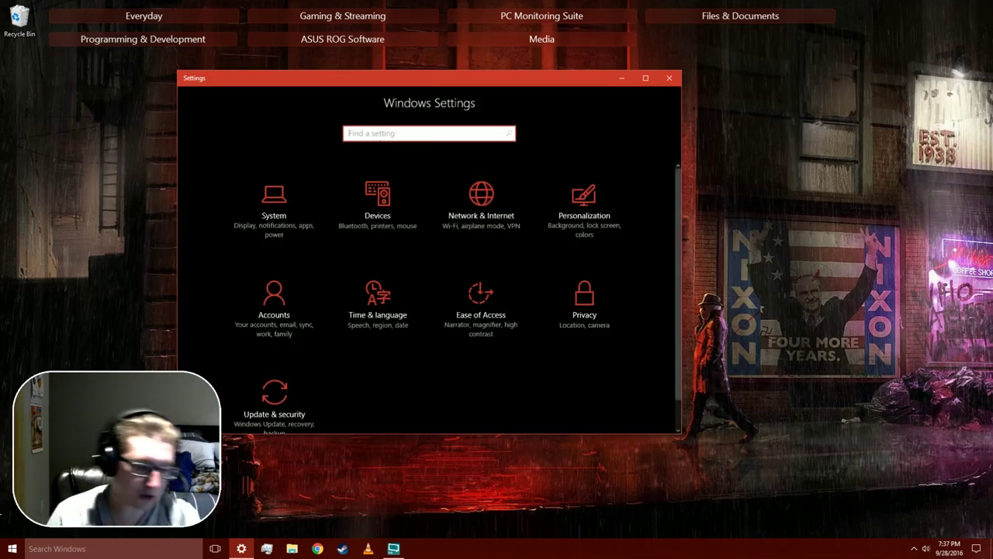
{"action": "type", "text": "driver"}
{"action": "double_click", "coordinate": [384, 129]}
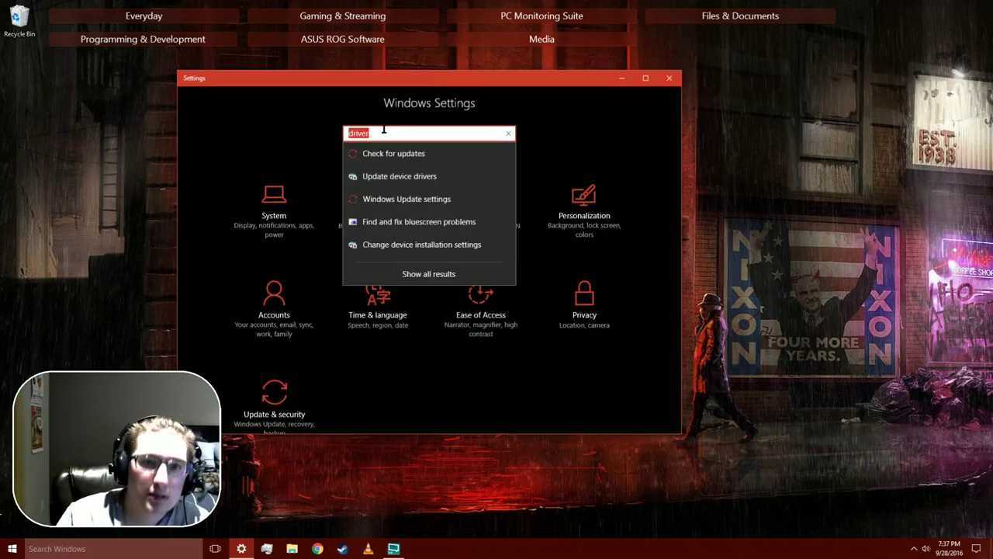
{"action": "type", "text": "remove pro"}
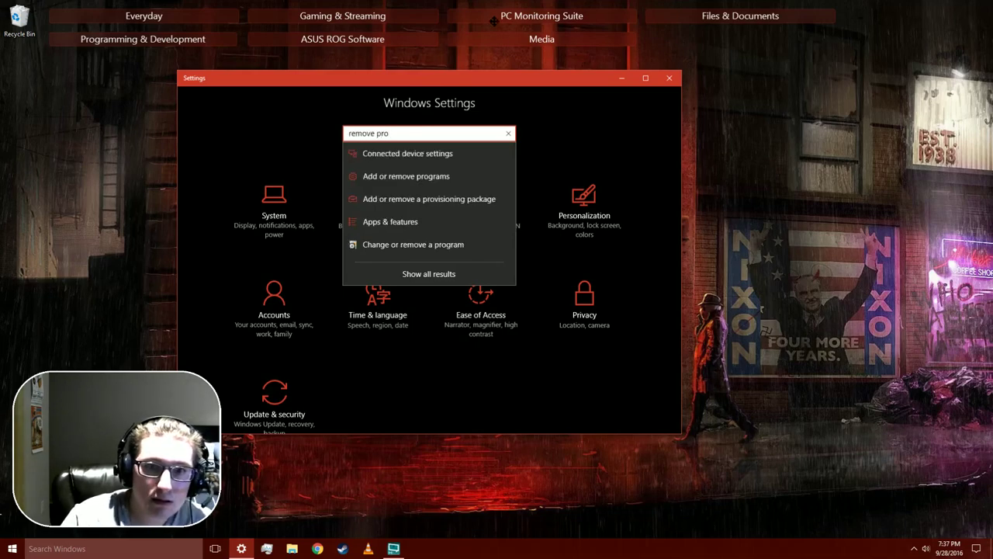
{"action": "left_click", "coordinate": [458, 243]}
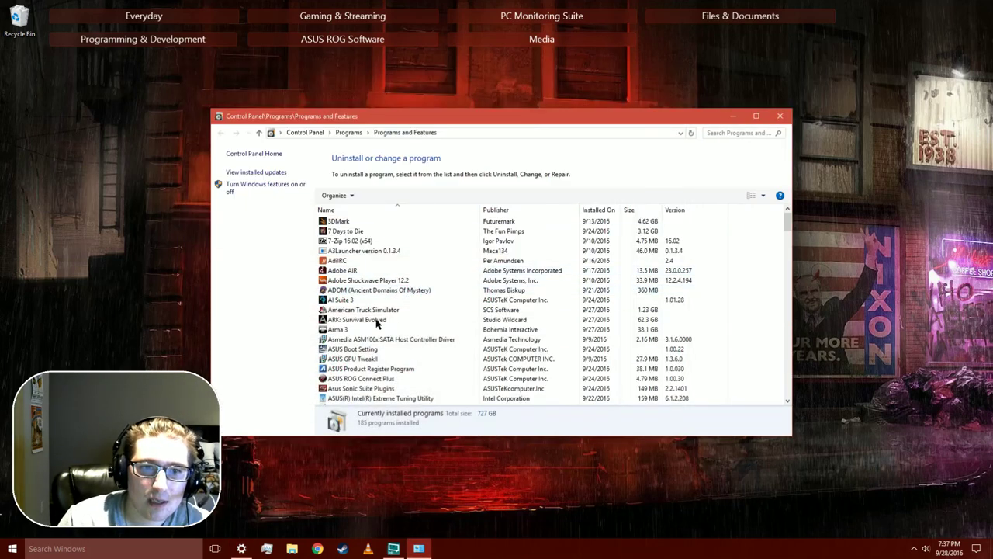
- Find Asus Sonic Suite Plugins among the installed programs and open its Change setup
{"action": "left_click", "coordinate": [374, 388]}
{"action": "scroll", "coordinate": [376, 345], "scroll_direction": "down", "scroll_amount": 4}
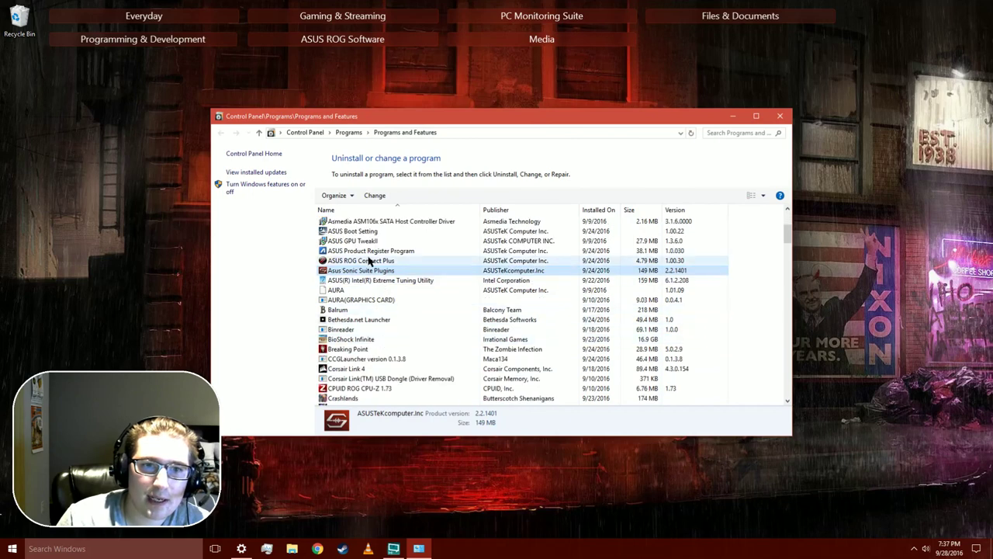
{"action": "right_click", "coordinate": [384, 270]}
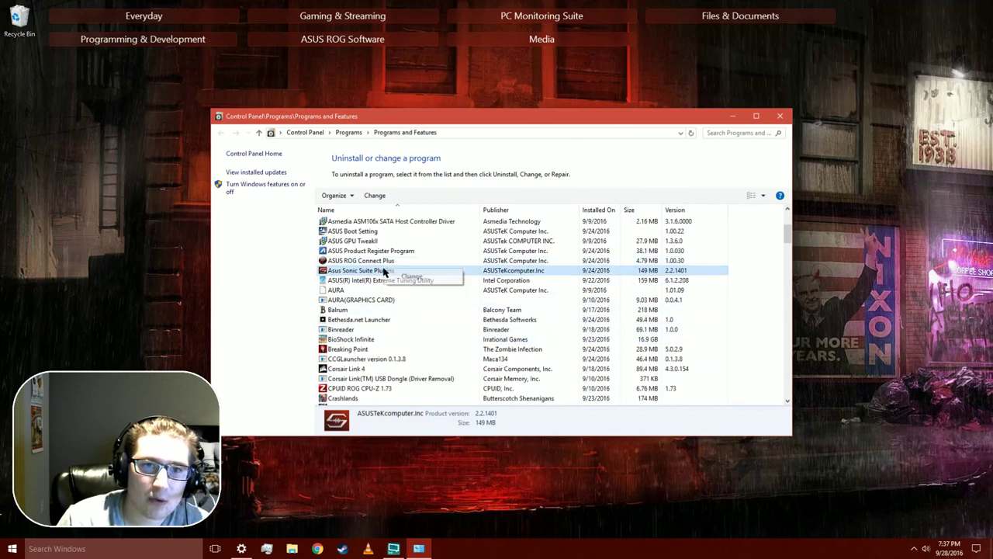
{"action": "left_click", "coordinate": [412, 277]}
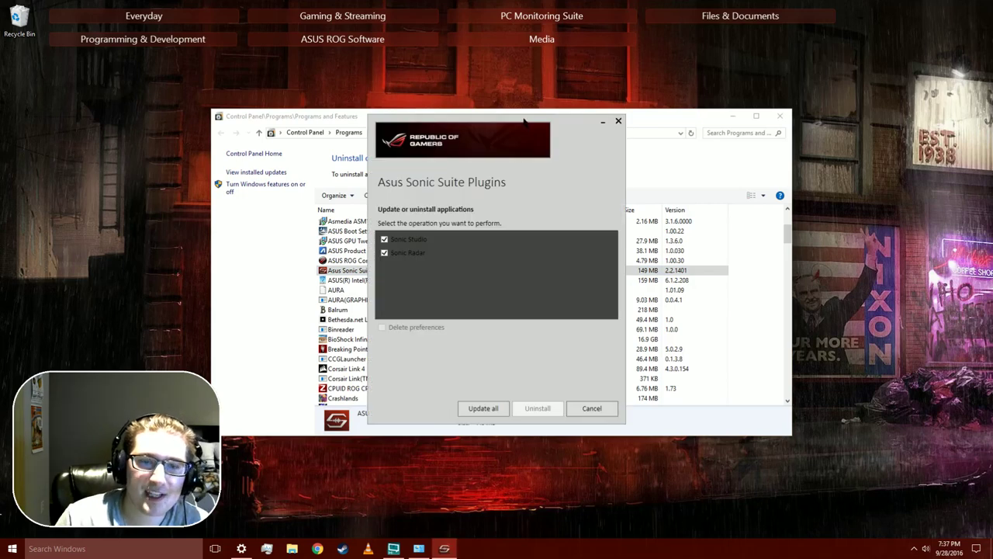
{"action": "left_click_drag", "start_coordinate": [498, 120], "coordinate": [509, 107]}
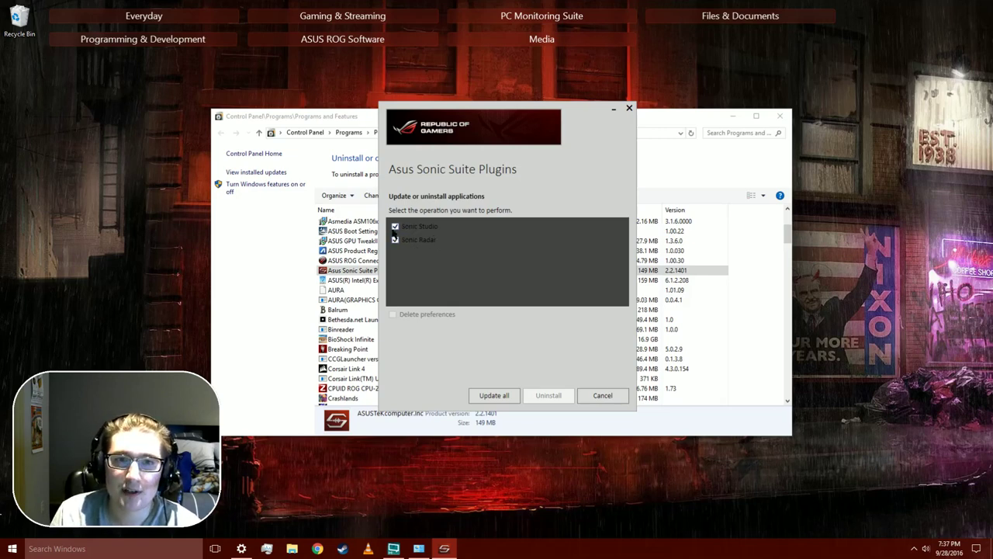
- Toggle the Sonic Studio and Sonic Radar selections in the Asus Sonic Suite Plugins setup, leaving both unchecked for uninstalling
{"action": "left_click", "coordinate": [395, 227]}
{"action": "left_click", "coordinate": [395, 240]}
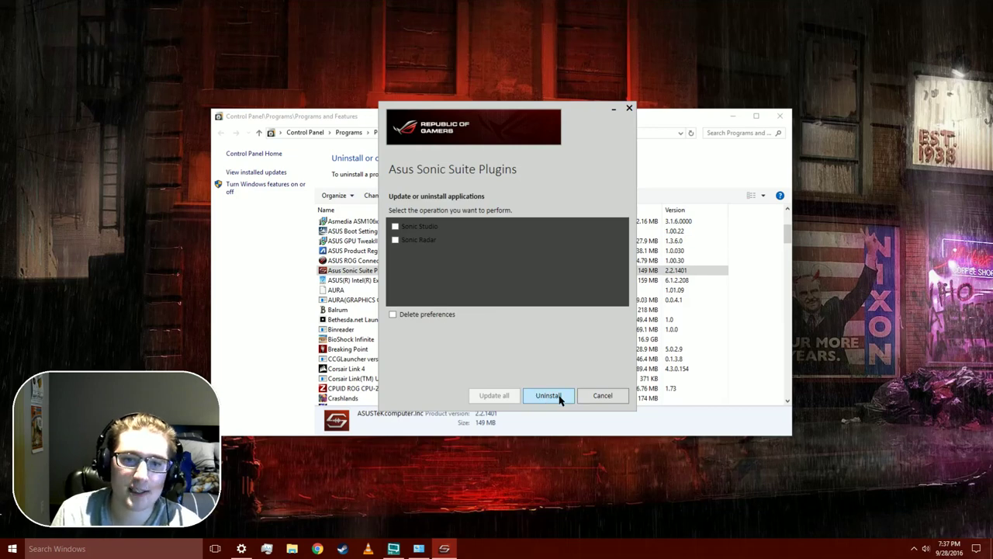
{"action": "left_click", "coordinate": [395, 227]}
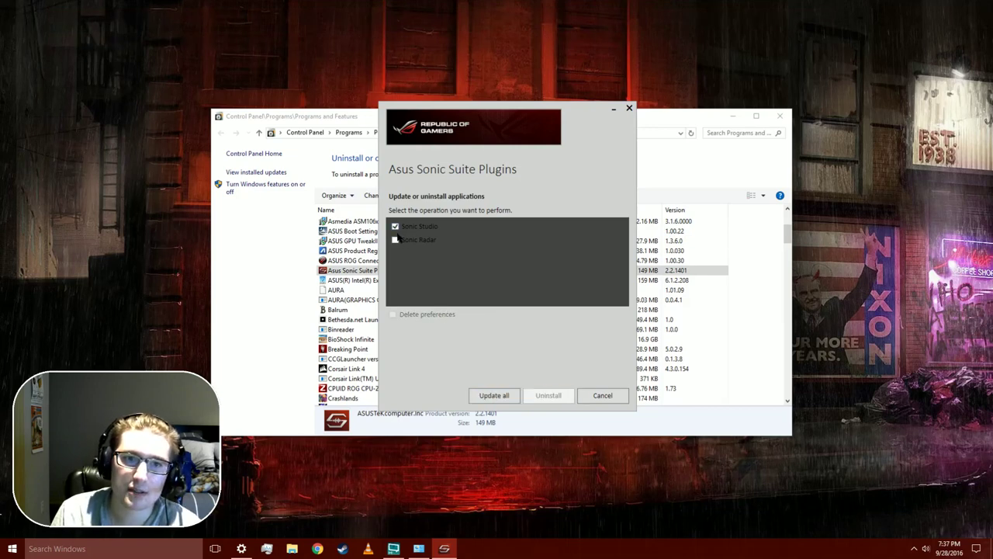
{"action": "left_click", "coordinate": [395, 239]}
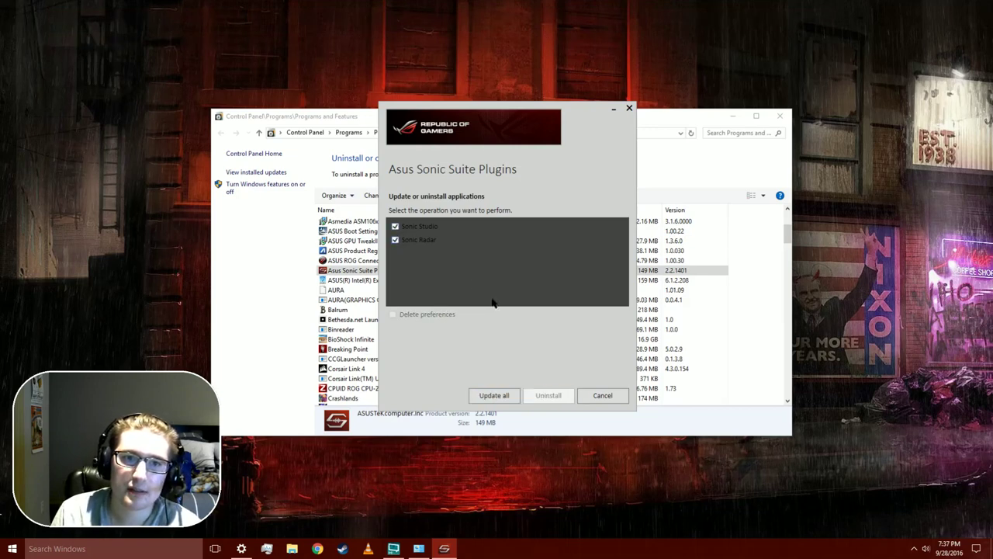
{"action": "left_click", "coordinate": [396, 226]}
{"action": "left_click", "coordinate": [395, 240]}
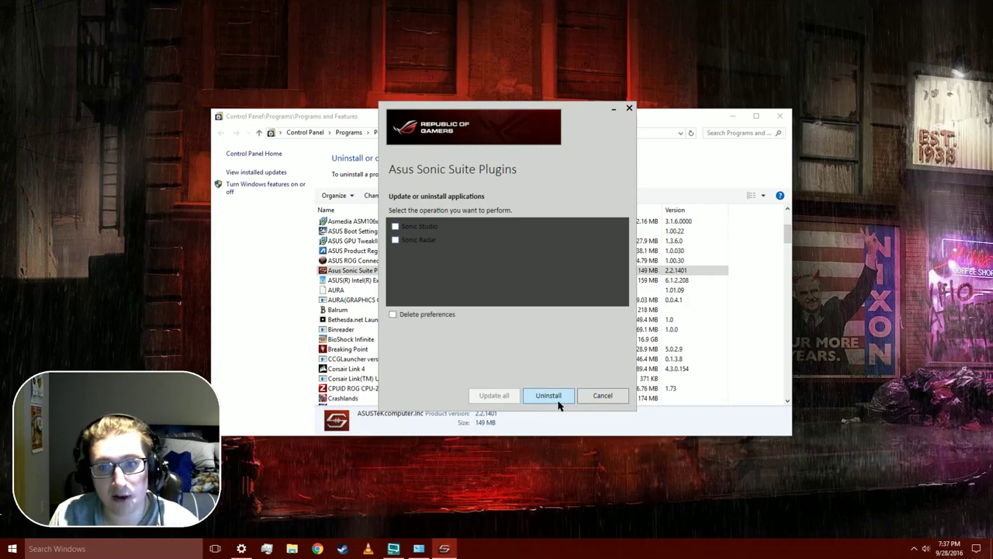
- Turn Delete preferences on and back off, and quit the Asus Sonic Suite Plugins setup without uninstalling
{"action": "left_click", "coordinate": [393, 314]}
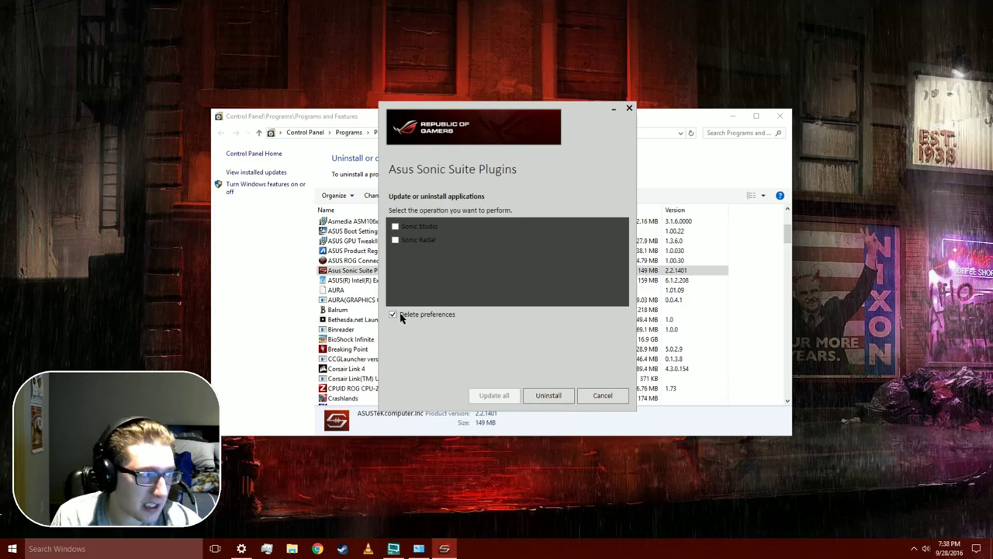
{"action": "left_click", "coordinate": [394, 314]}
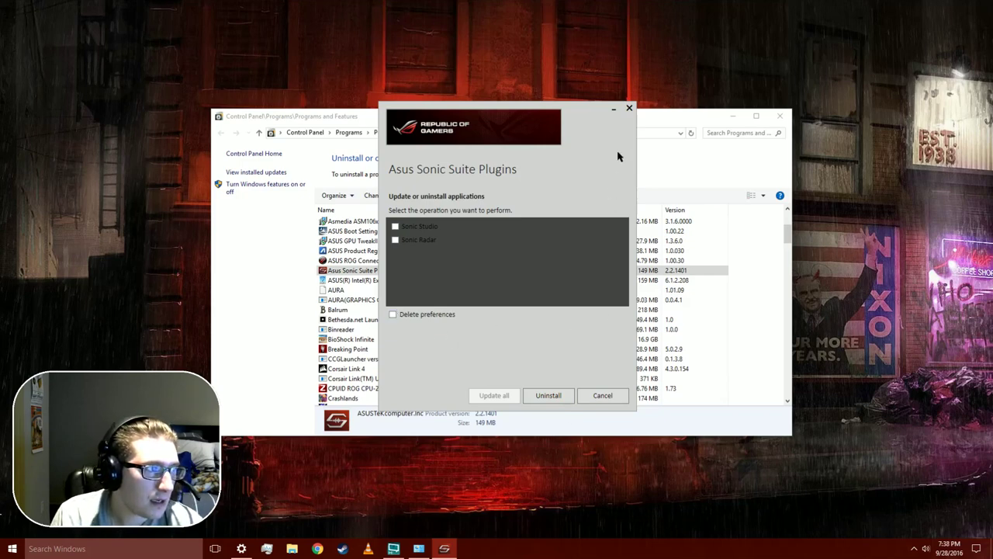
{"action": "left_click", "coordinate": [629, 109]}
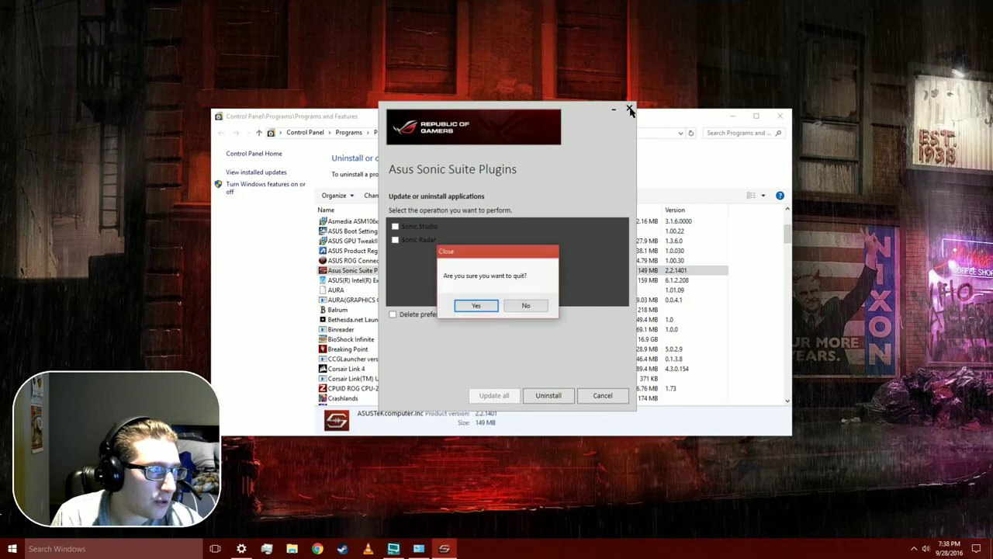
{"action": "left_click", "coordinate": [476, 307]}
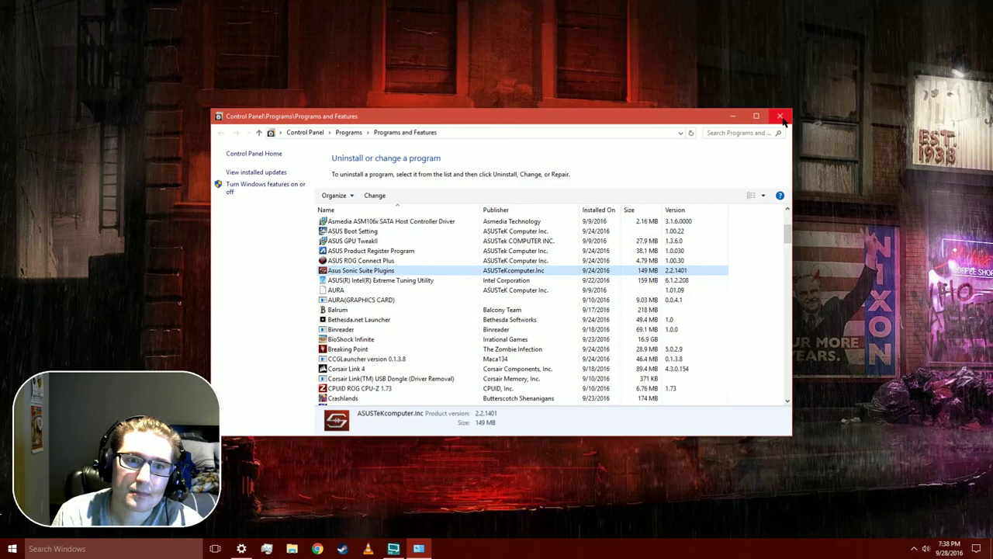
- Search the installed programs for "realtek", select Realtek High Definition Audio Driver, and close Programs and Features without uninstalling it
{"action": "left_click", "coordinate": [722, 132]}
{"action": "type", "text": "real"}
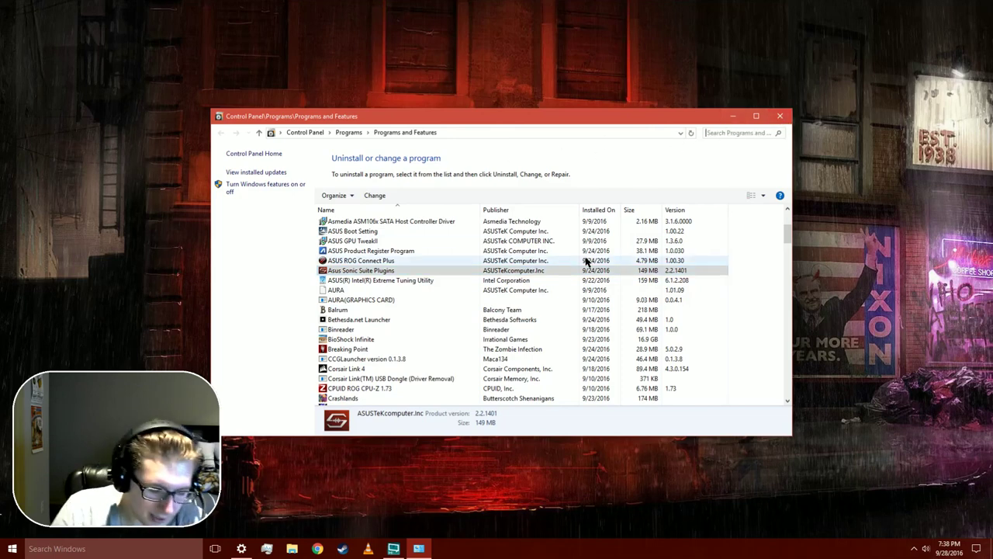
{"action": "type", "text": "tek"}
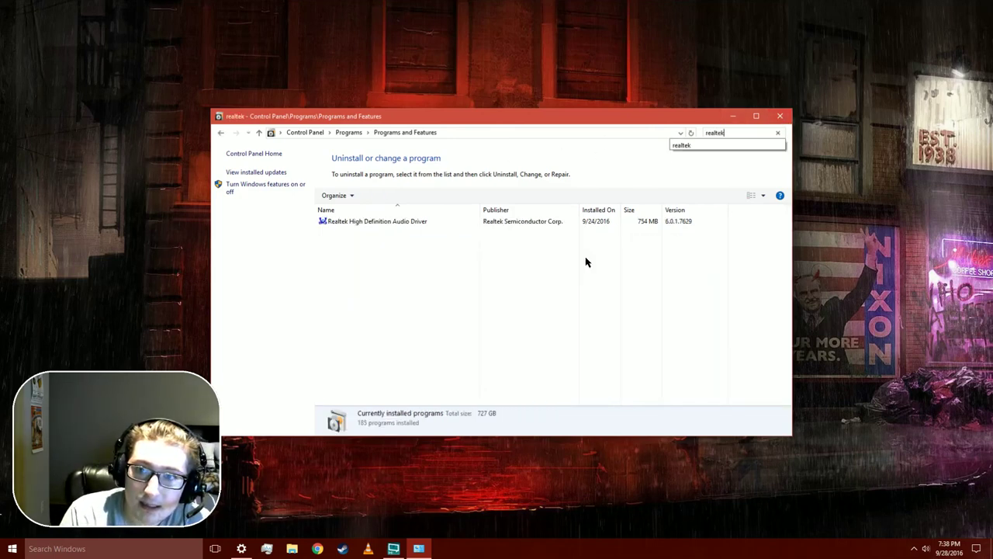
{"action": "left_click", "coordinate": [408, 226]}
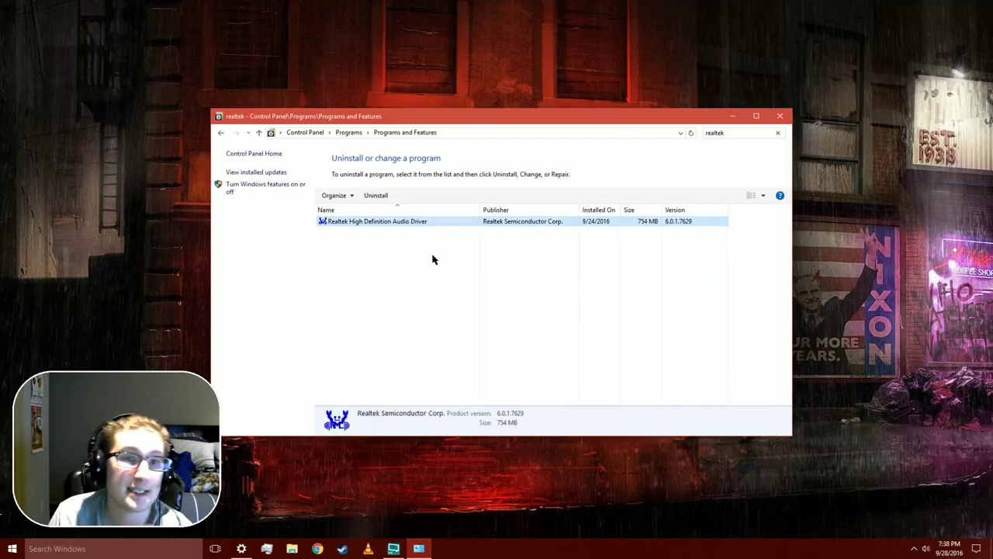
{"action": "left_click", "coordinate": [381, 227]}
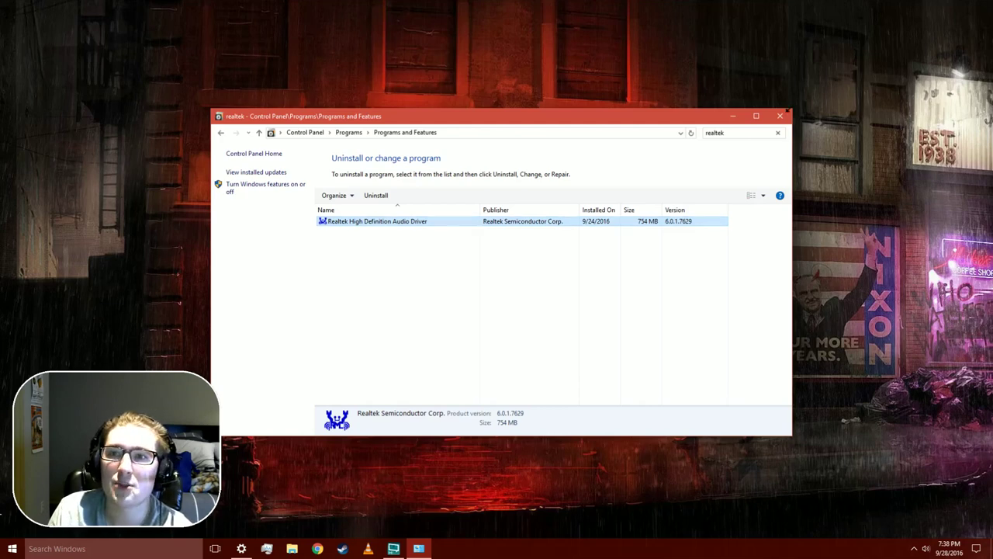
{"action": "left_click", "coordinate": [780, 116]}
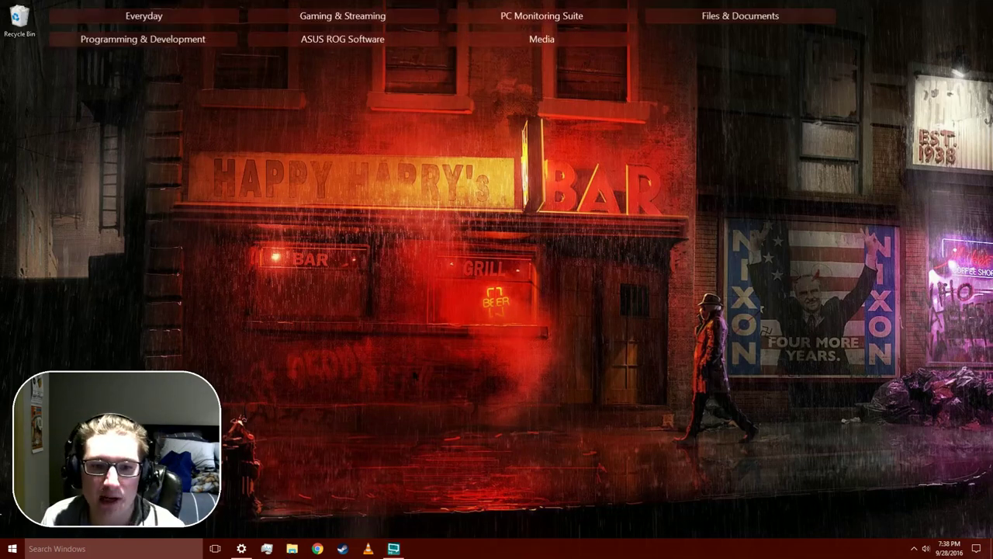
- Launch Sonic Studio II from the speakers' Sonic Studio page in SupremeFX and move its window over SupremeFX
{"action": "left_click", "coordinate": [913, 548]}
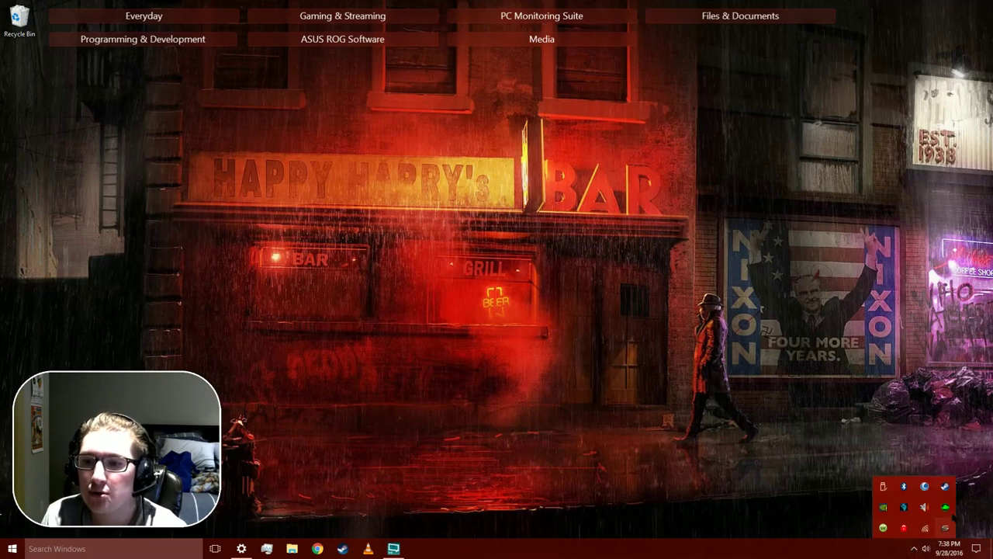
{"action": "left_click", "coordinate": [927, 508]}
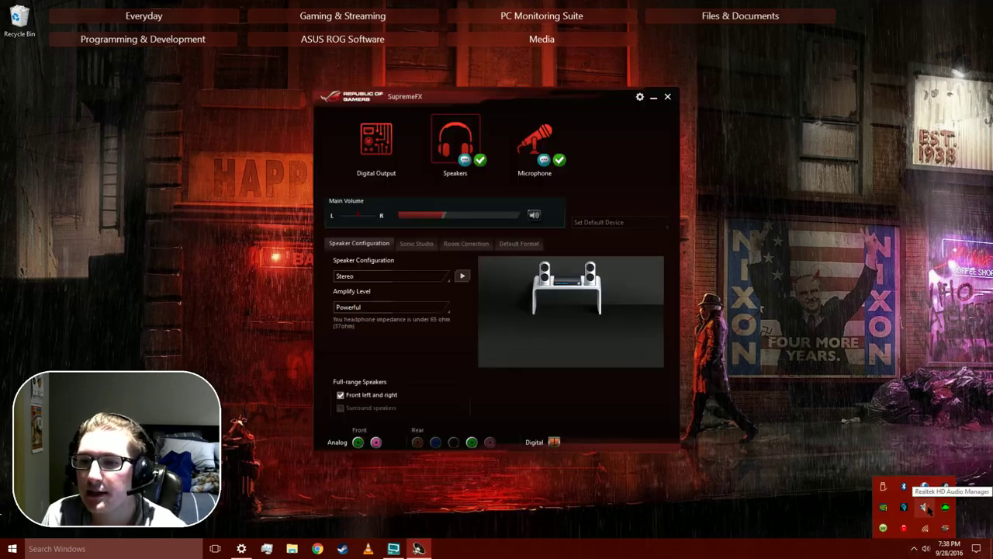
{"action": "left_click", "coordinate": [420, 244]}
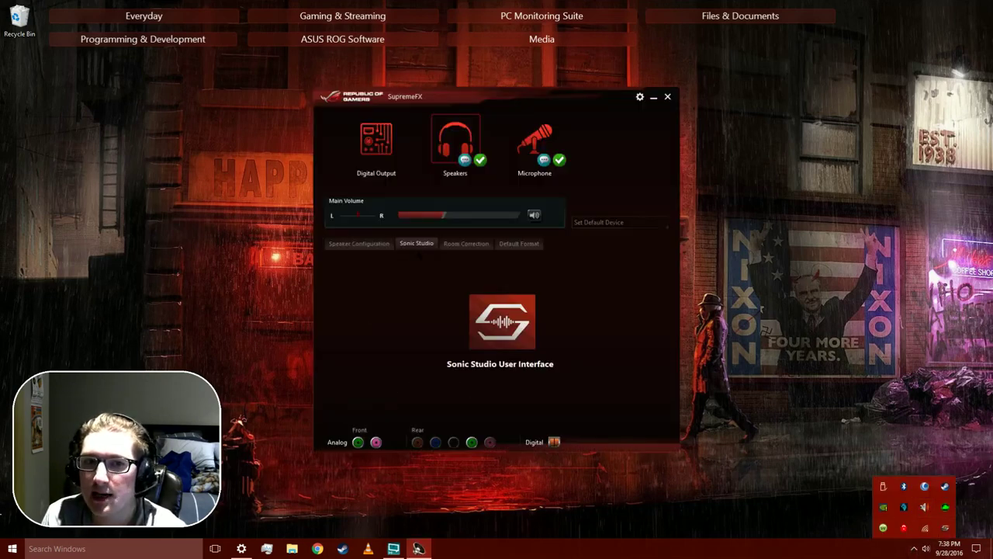
{"action": "left_click", "coordinate": [492, 338]}
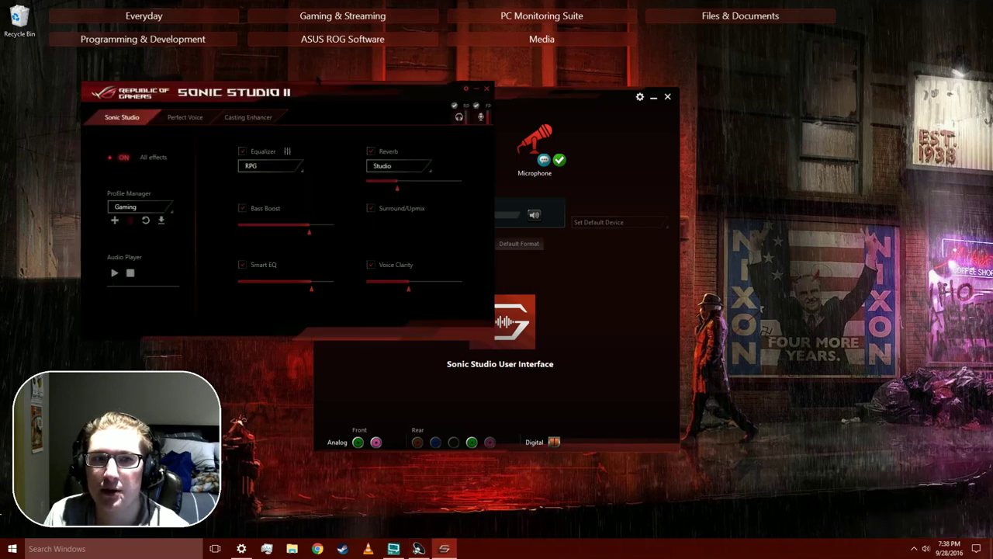
{"action": "left_click_drag", "start_coordinate": [265, 94], "coordinate": [456, 141]}
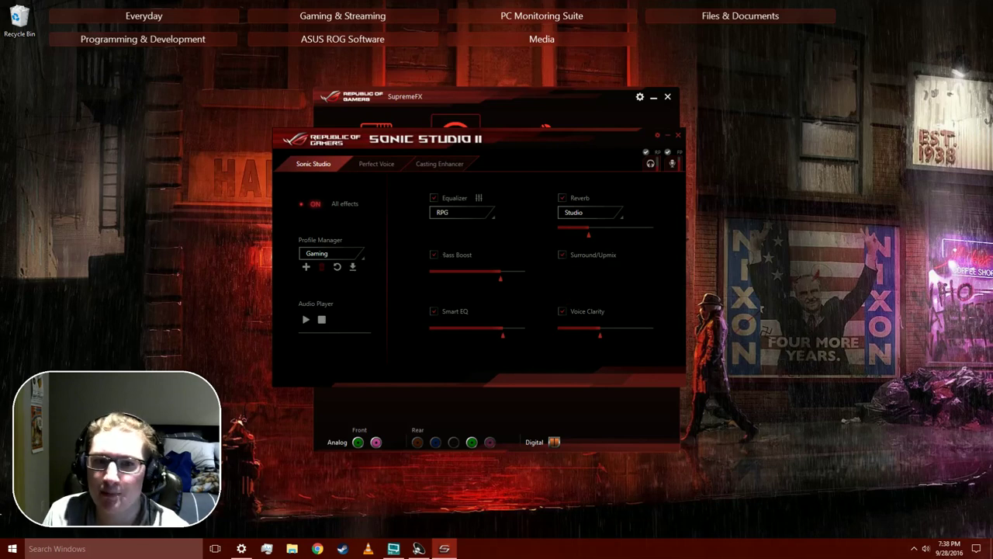
- Review the Sonic Studio effects and the Perfect Voice settings, and close both Sonic Studio II and SupremeFX
{"action": "left_click", "coordinate": [433, 255]}
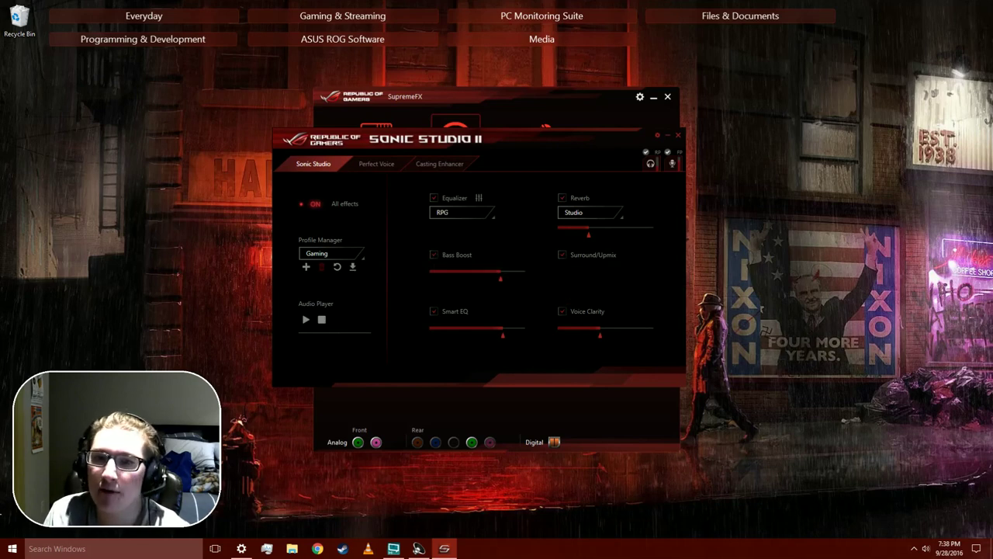
{"action": "left_click", "coordinate": [562, 311]}
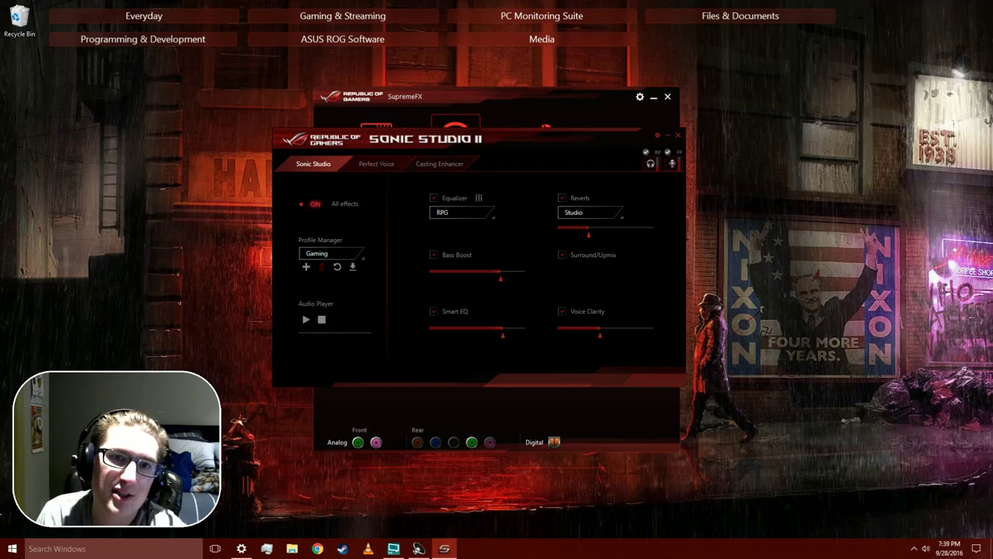
{"action": "left_click", "coordinate": [377, 164]}
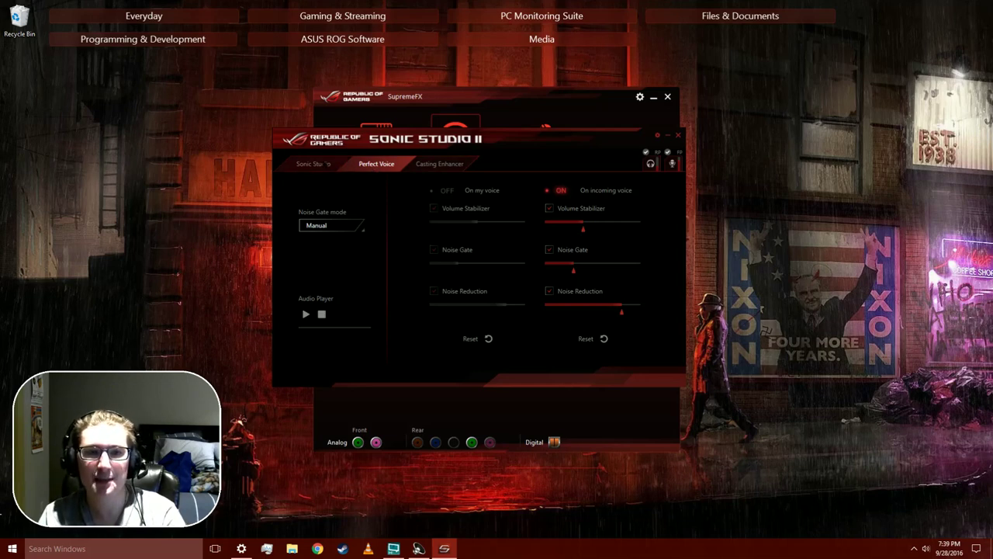
{"action": "left_click", "coordinate": [316, 163]}
{"action": "left_click", "coordinate": [678, 135]}
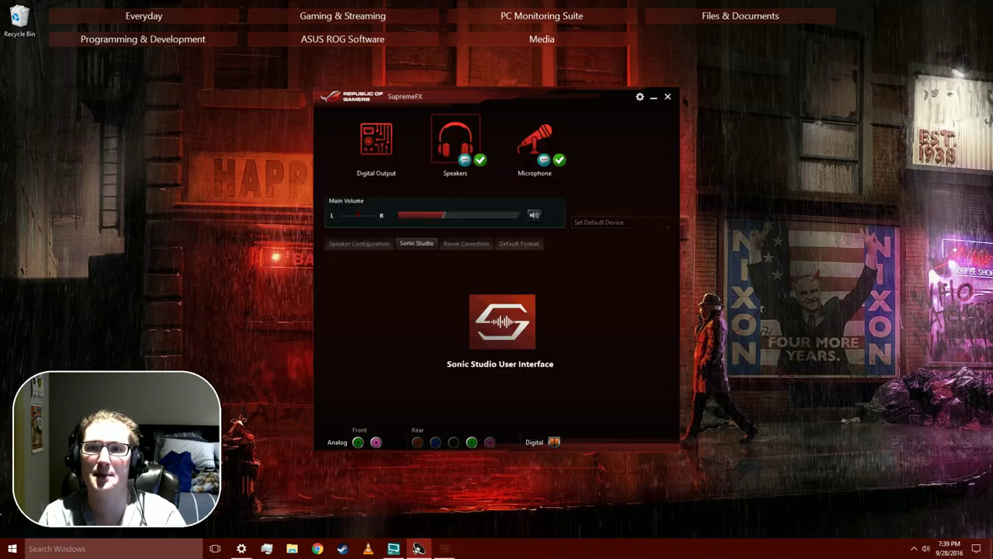
{"action": "left_click", "coordinate": [667, 96]}
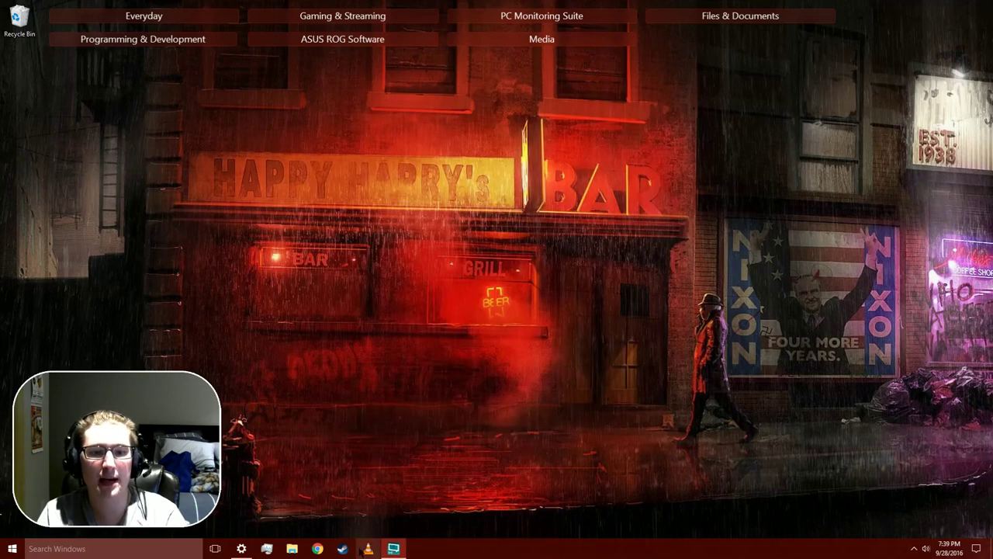